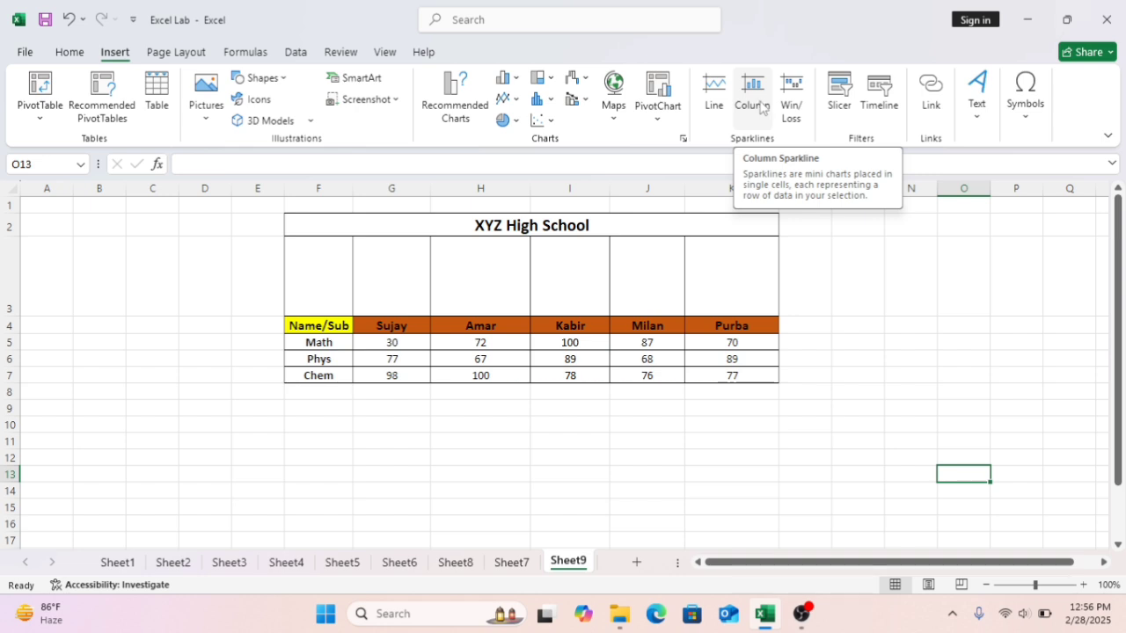
# Insert a column sparkline in cell G3 using the data range G5:G7
pyautogui.click(753, 95)
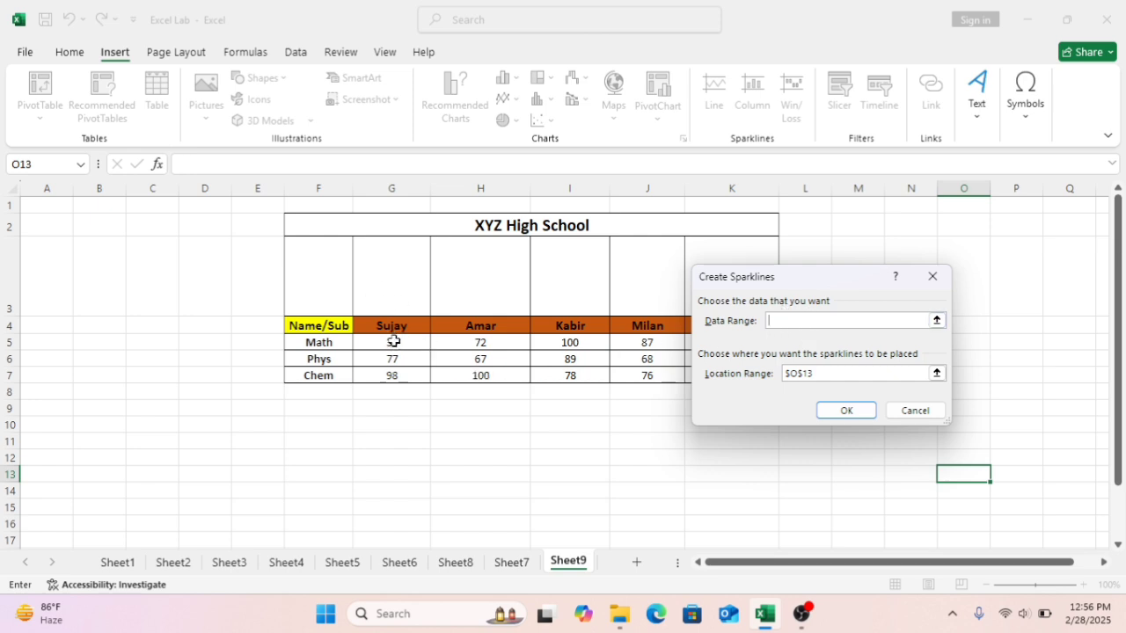
pyautogui.moveTo(392, 342); pyautogui.dragTo(398, 376)
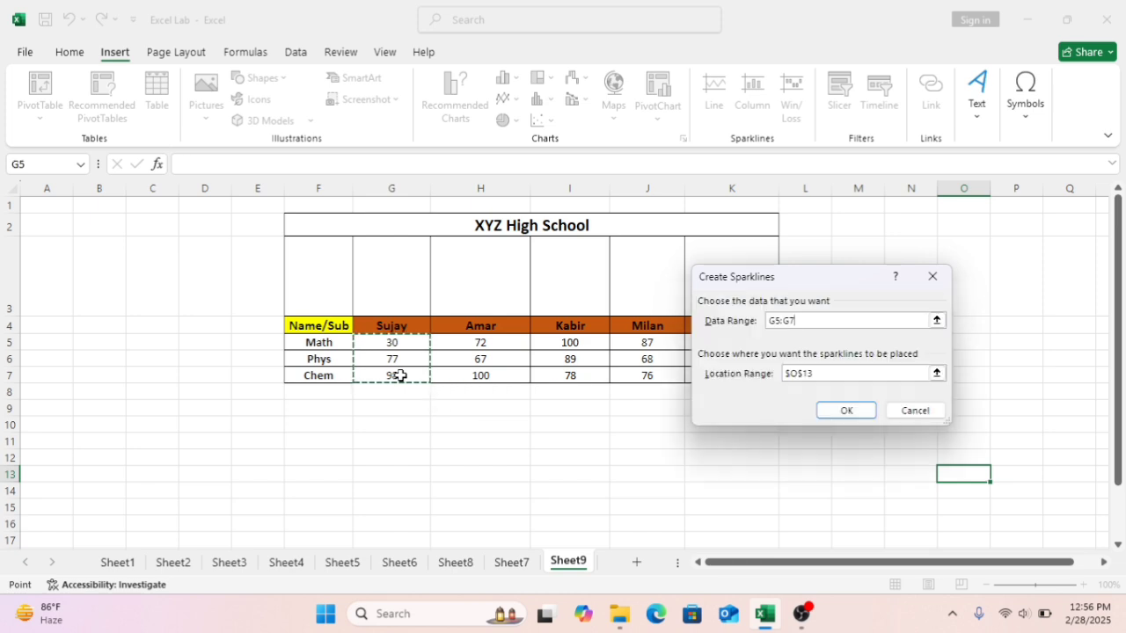
pyautogui.click(811, 373)
pyautogui.press('BackSpace')
pyautogui.press('BackSpace')
pyautogui.press('BackSpace')
pyautogui.press('BackSpace')
pyautogui.press('BackSpace')
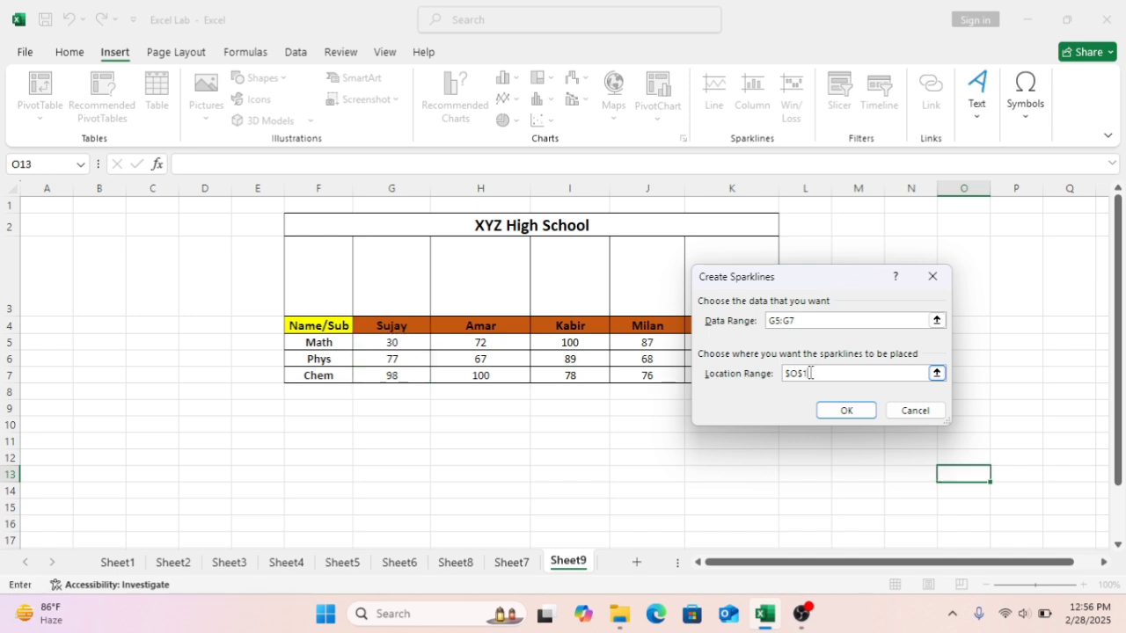
pyautogui.click(404, 280)
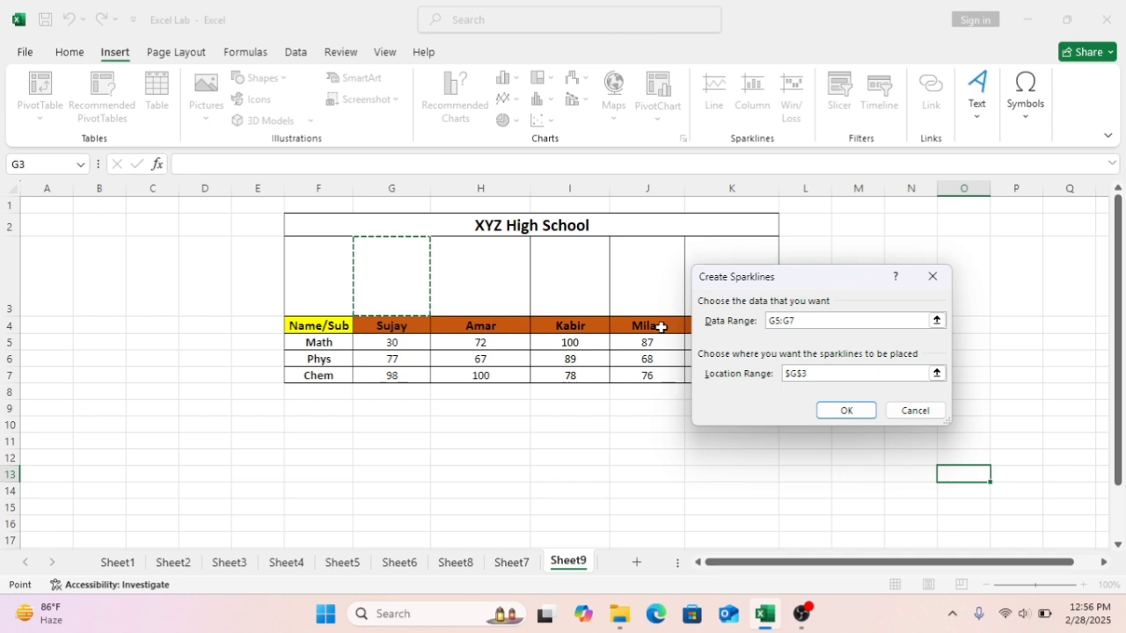
pyautogui.click(841, 412)
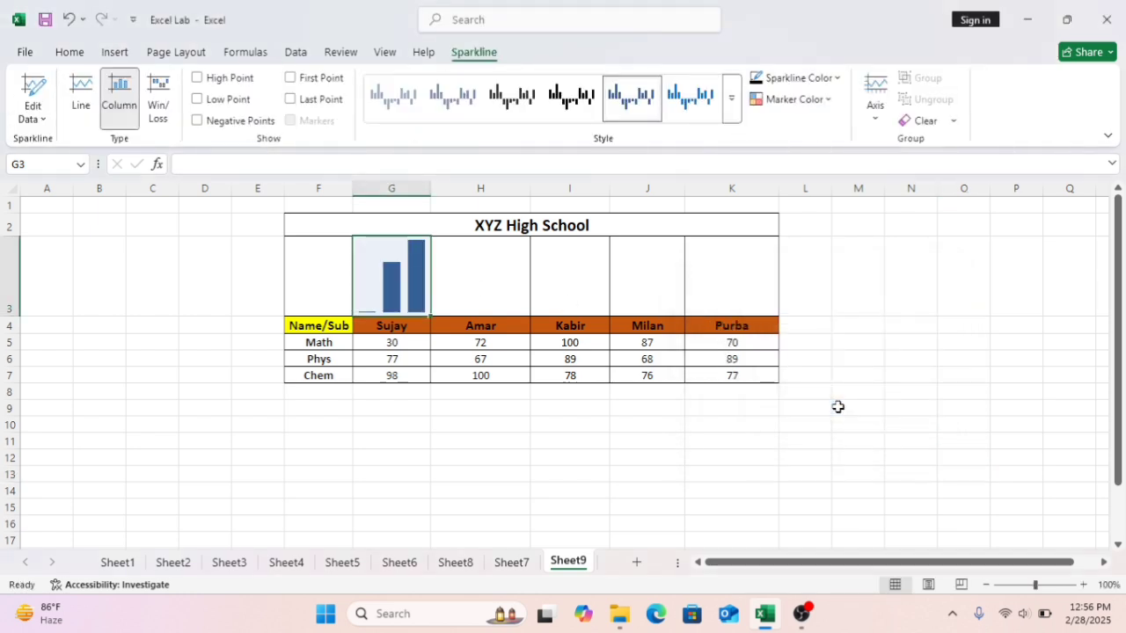
# Set the Phys mark in cell G6 to 95
pyautogui.moveTo(620, 620)
pyautogui.click(394, 360)
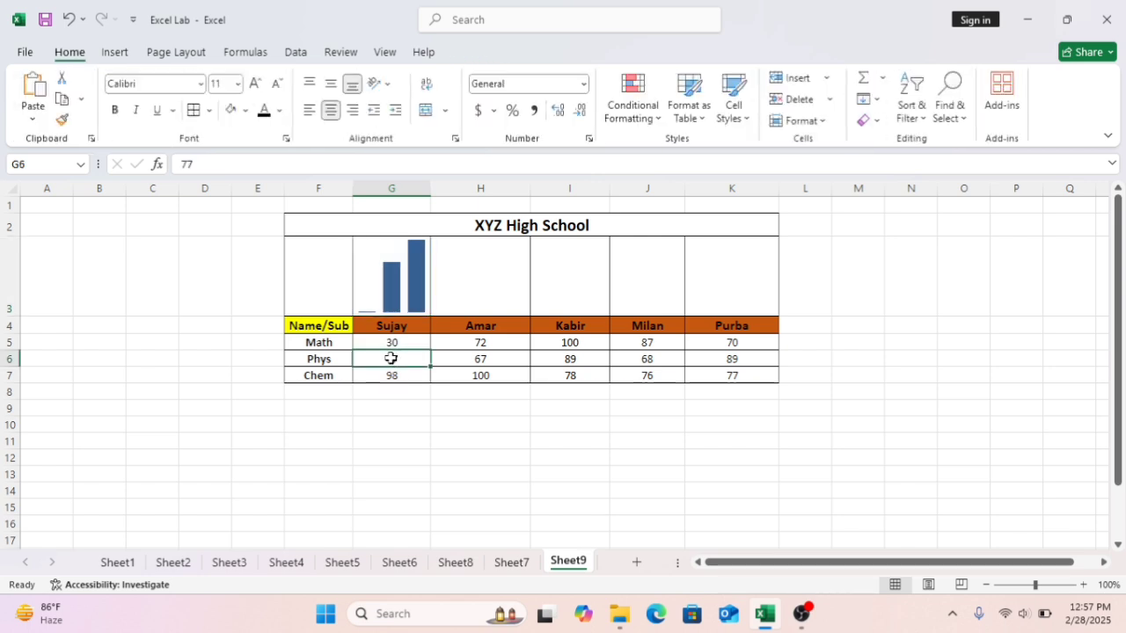
pyautogui.write('95')
pyautogui.press('Return')
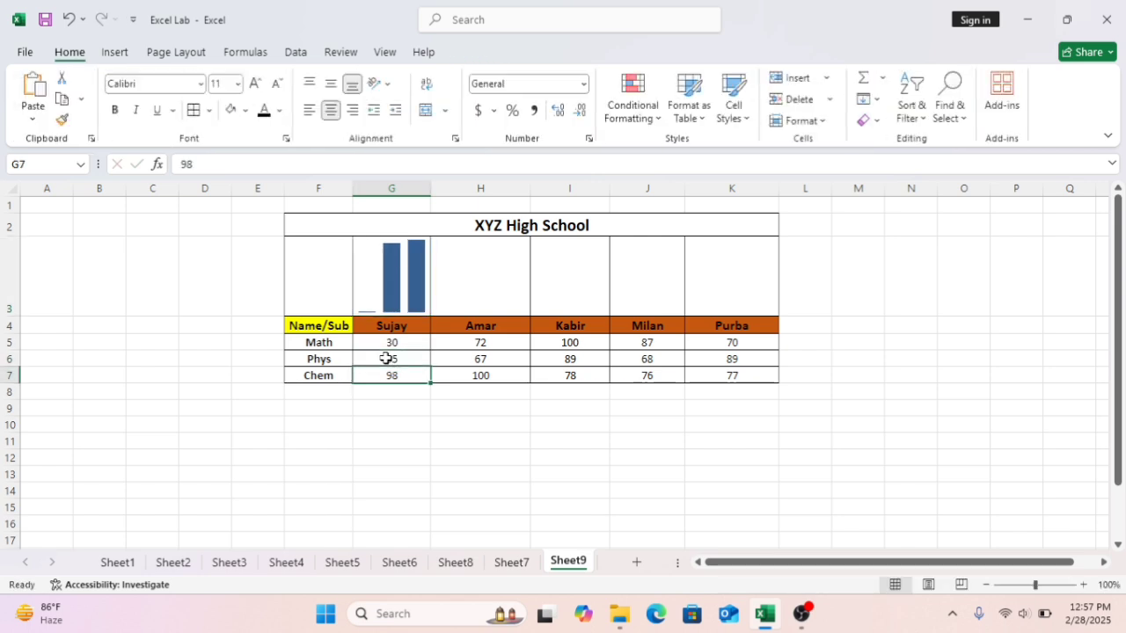
# Fill the column sparkline from G3 across the row to K3
pyautogui.click(395, 285)
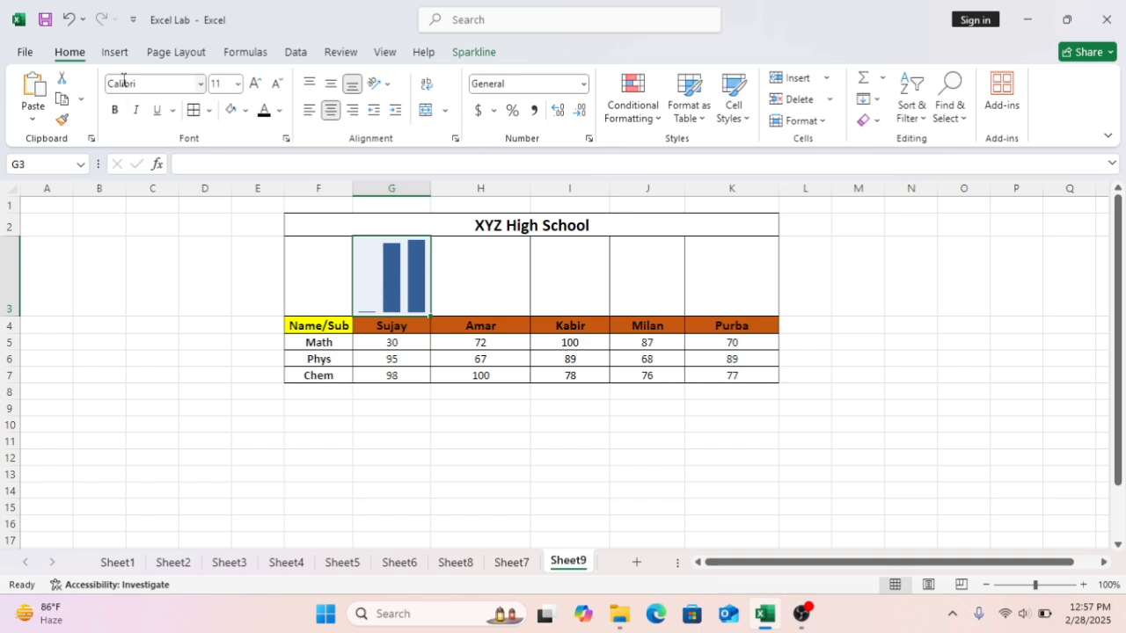
pyautogui.click(107, 51)
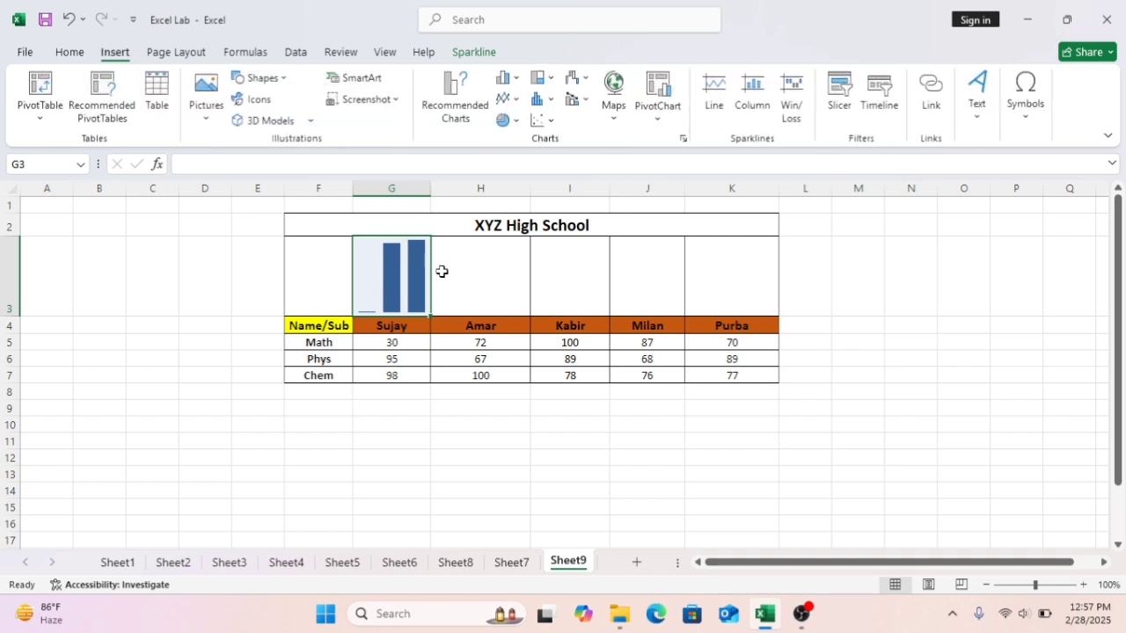
pyautogui.click(496, 295)
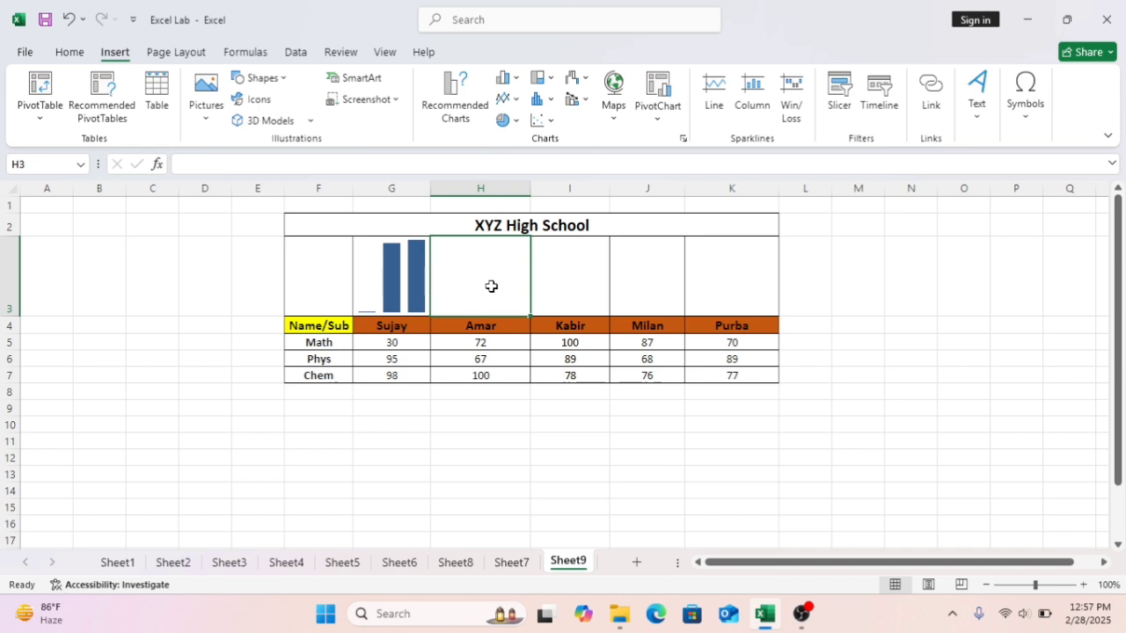
pyautogui.click(409, 280)
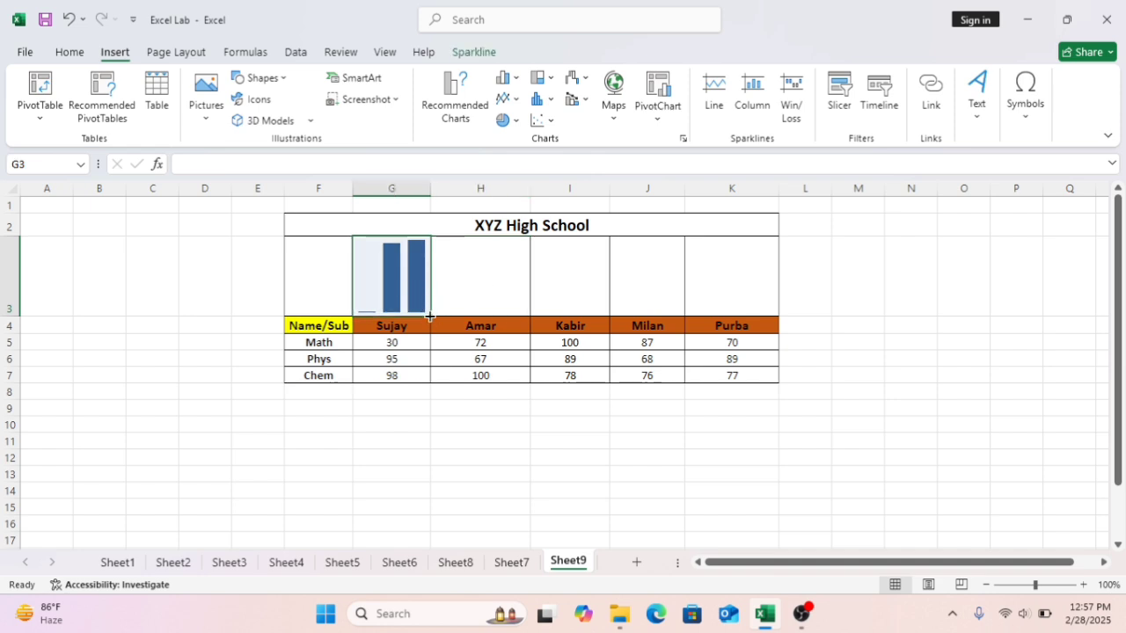
pyautogui.moveTo(430, 315); pyautogui.dragTo(745, 317)
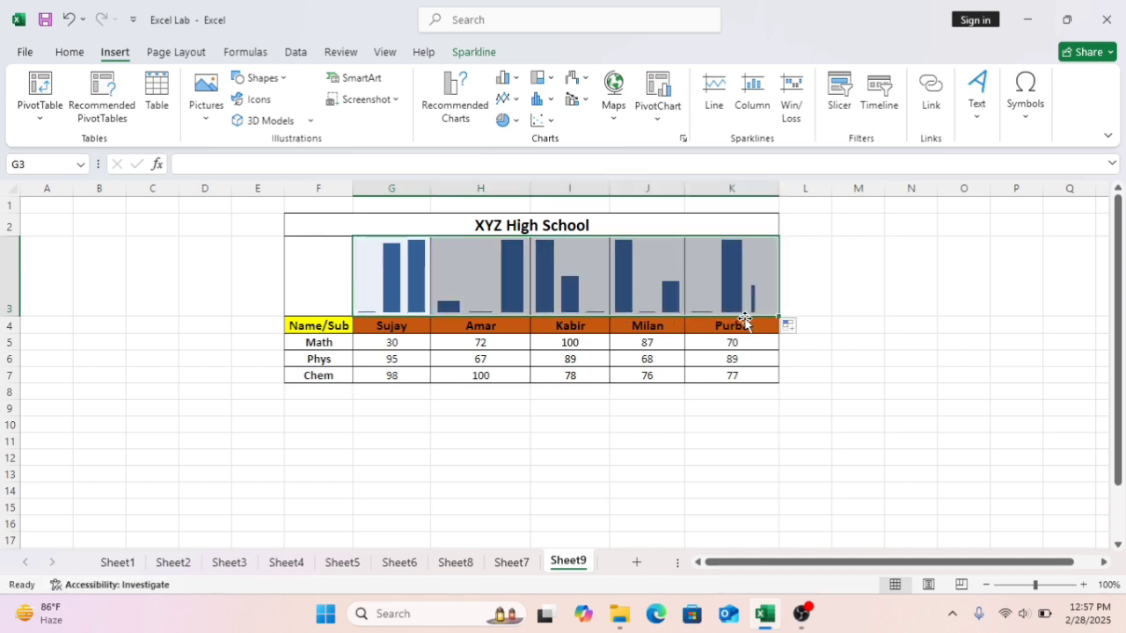
pyautogui.click(670, 457)
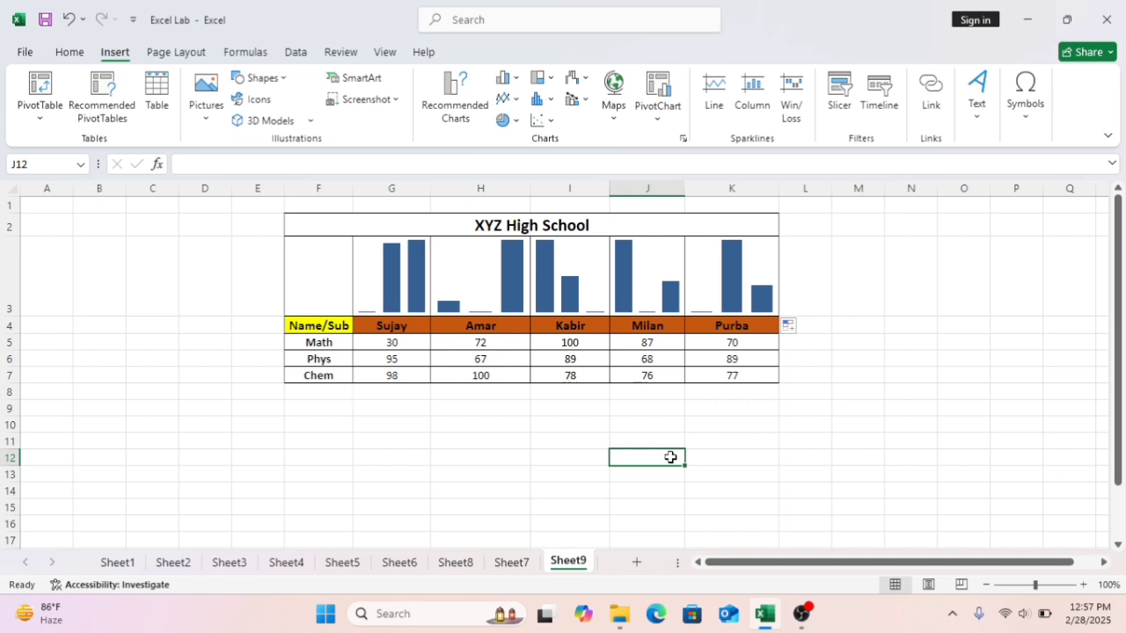
# Insert a line sparkline with data range G5:G7 and location G3 in place of the column sparkline there
pyautogui.click(385, 266)
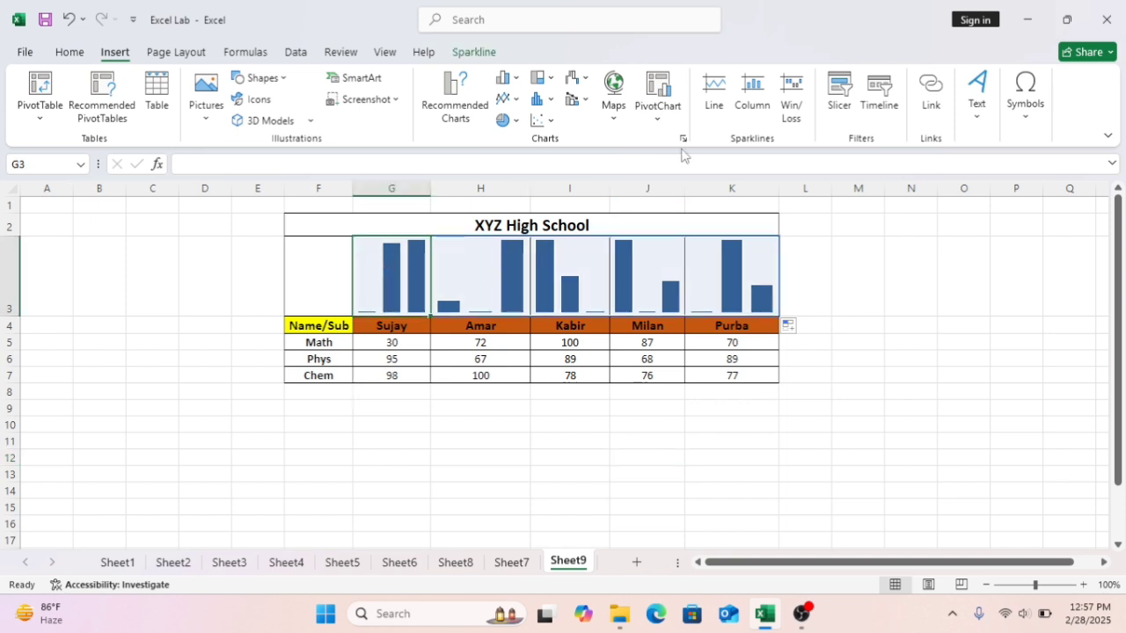
pyautogui.click(534, 301)
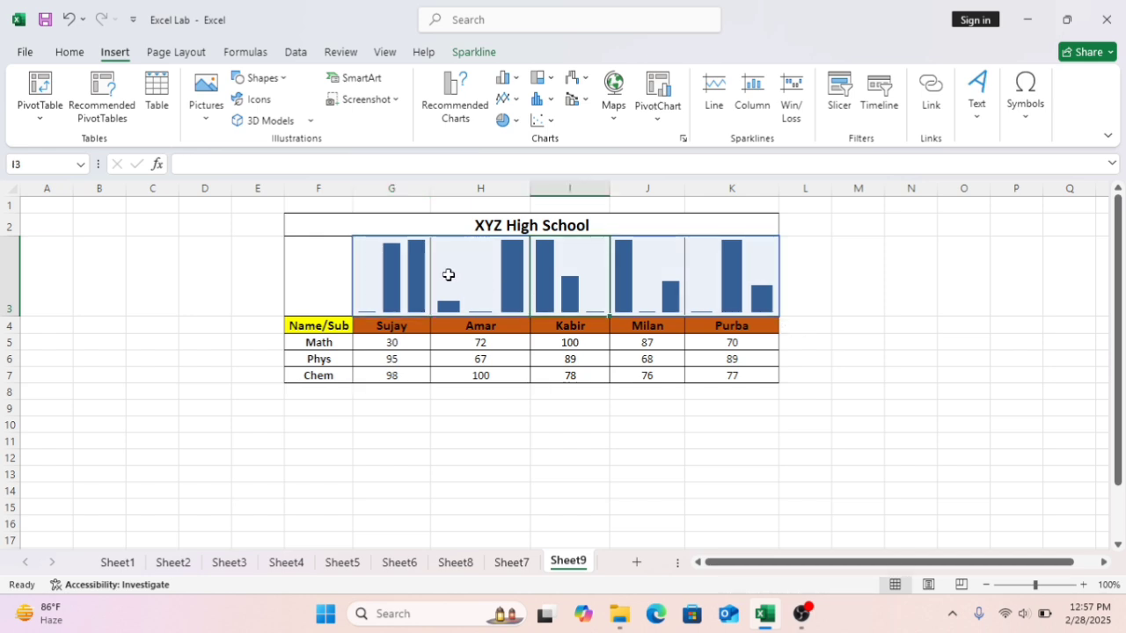
pyautogui.click(446, 274)
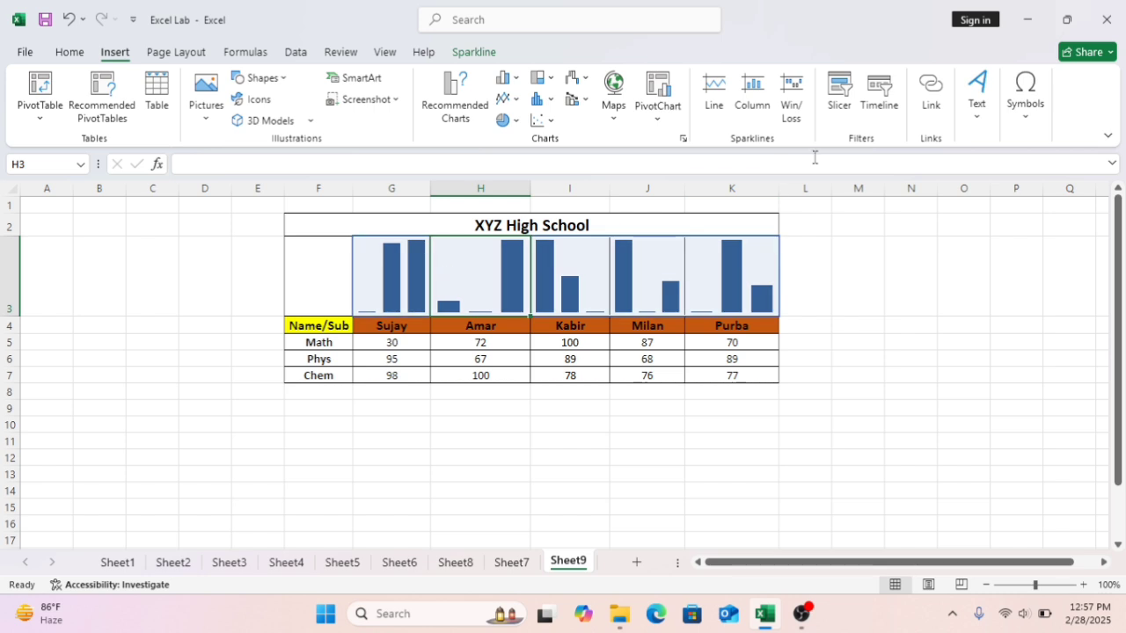
pyautogui.click(714, 93)
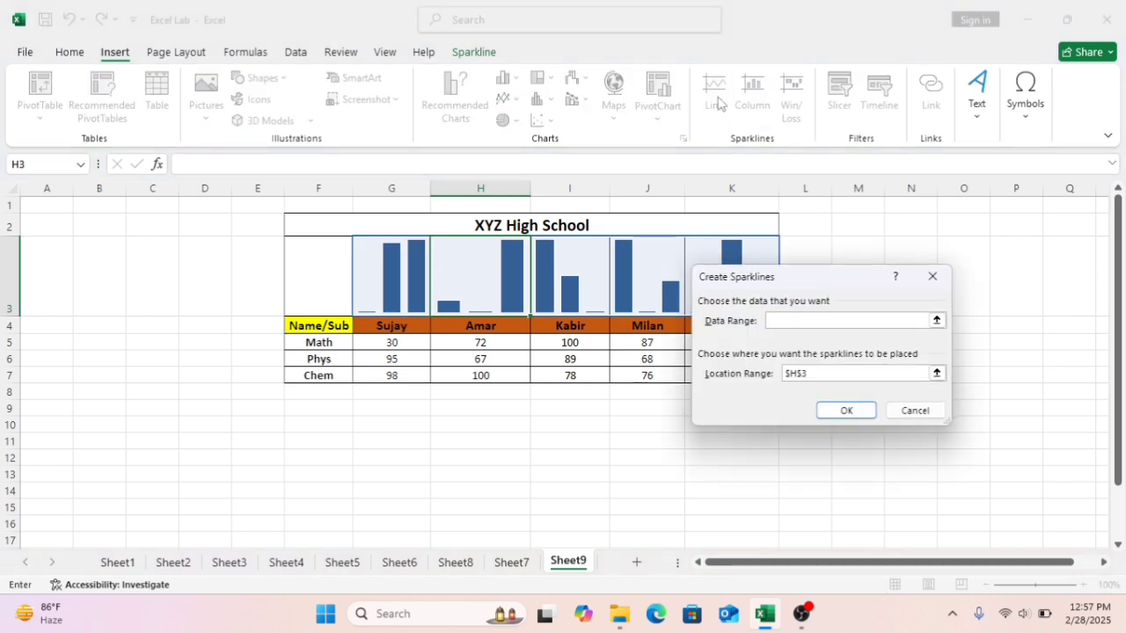
pyautogui.moveTo(407, 342); pyautogui.dragTo(410, 376)
pyautogui.click(413, 286)
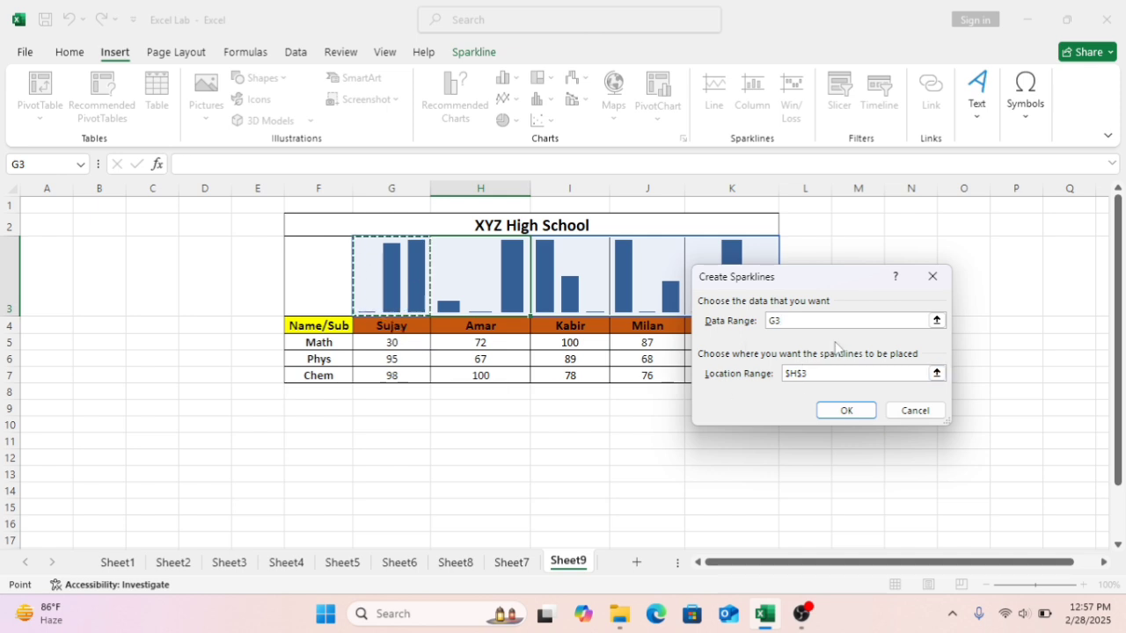
pyautogui.moveTo(402, 342); pyautogui.dragTo(408, 382)
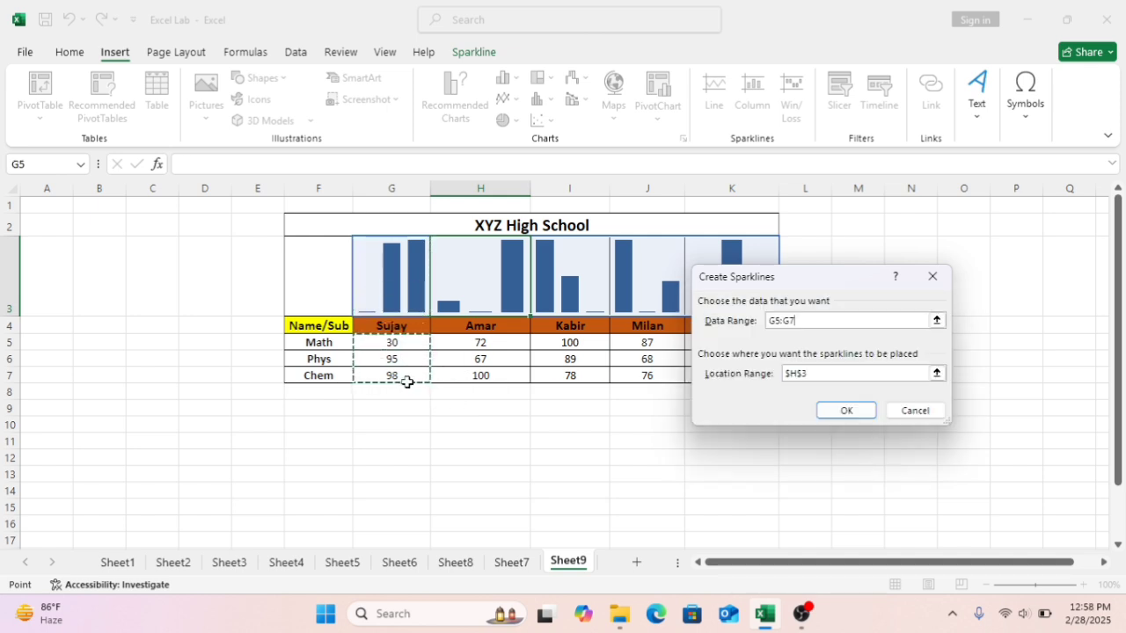
pyautogui.click(833, 374)
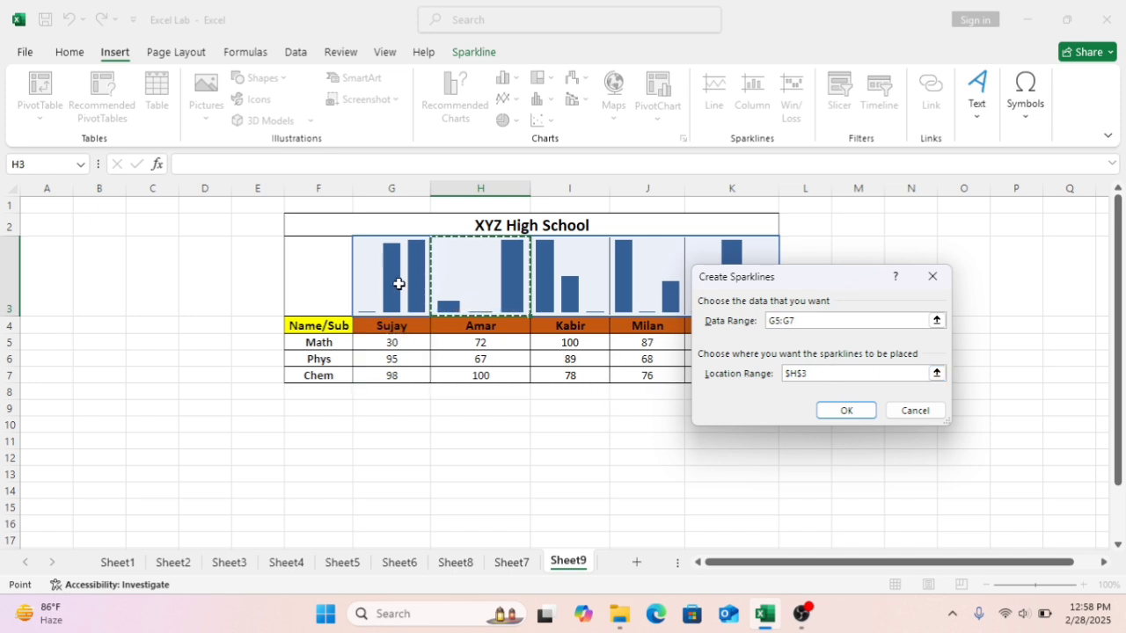
pyautogui.press('BackSpace')
pyautogui.press('BackSpace')
pyautogui.press('BackSpace')
pyautogui.press('BackSpace')
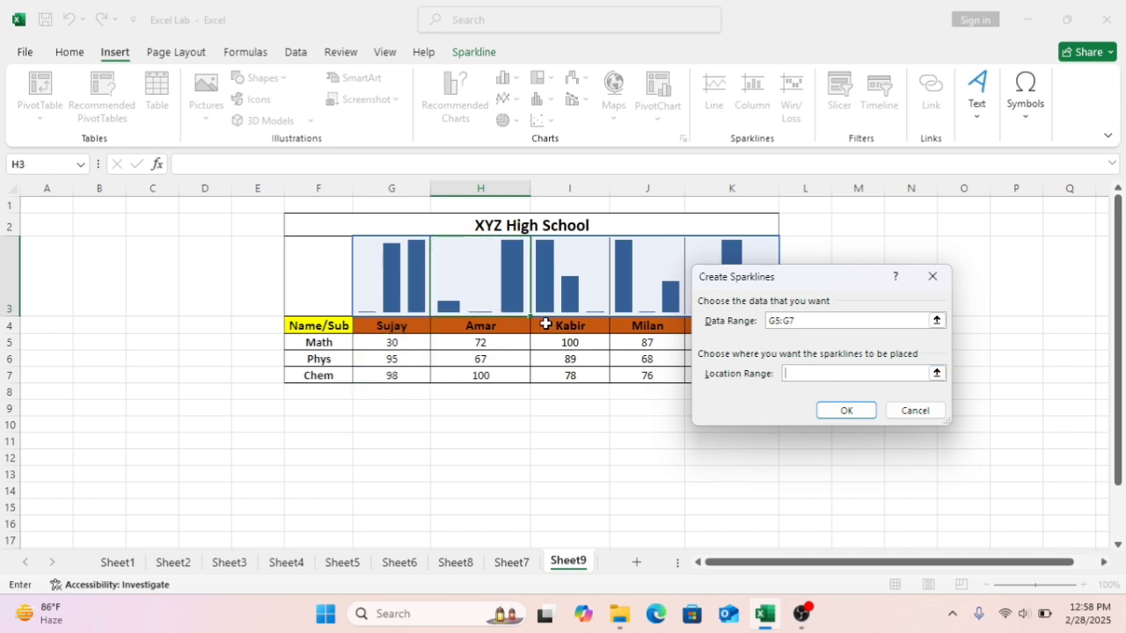
pyautogui.click(421, 279)
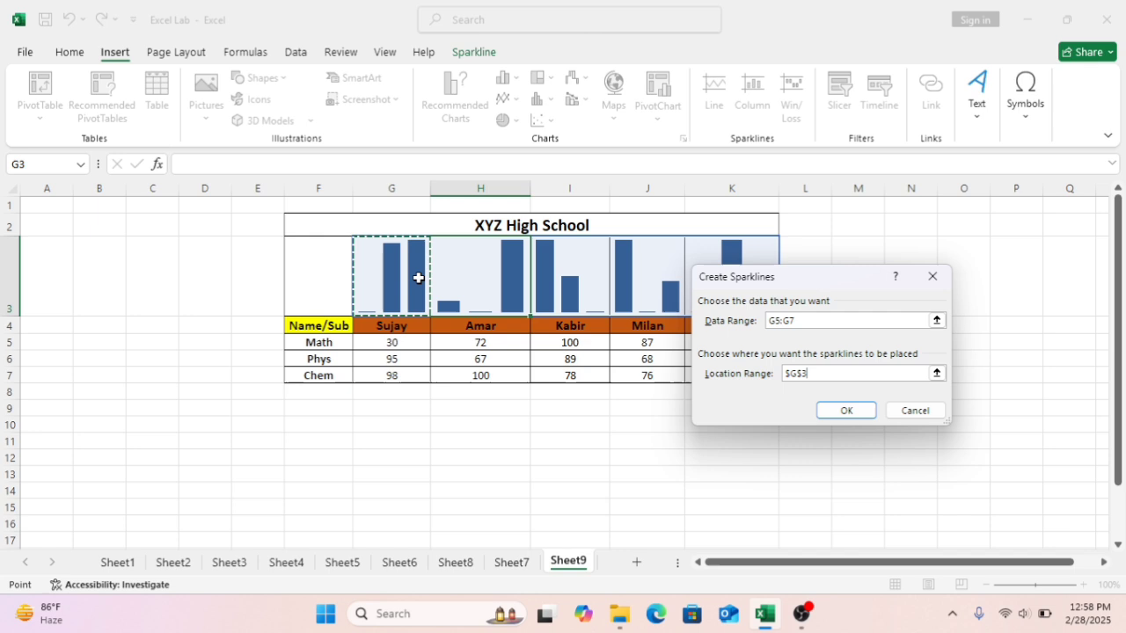
pyautogui.click(845, 410)
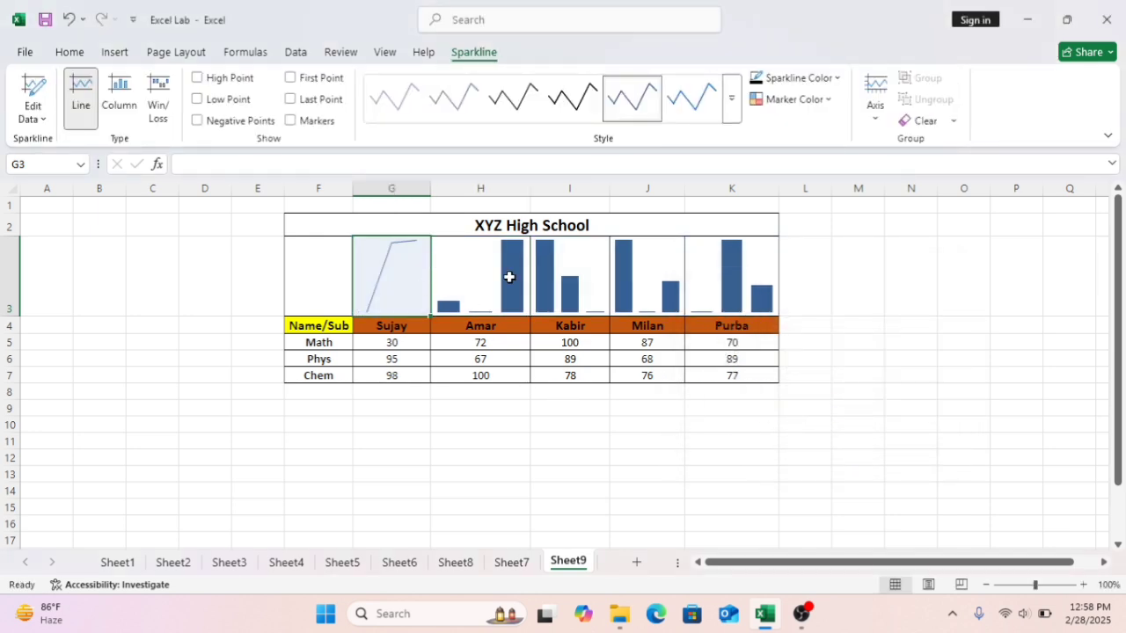
# Apply the orange style to the line sparkline in G3 and fill it across to K3
pyautogui.click(731, 100)
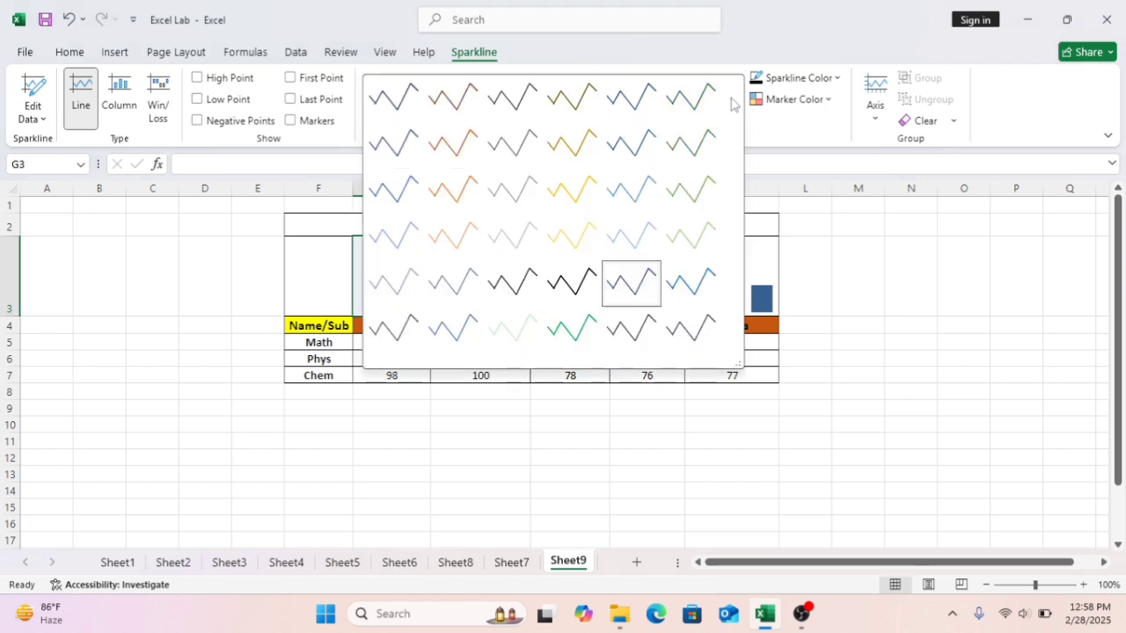
pyautogui.click(453, 188)
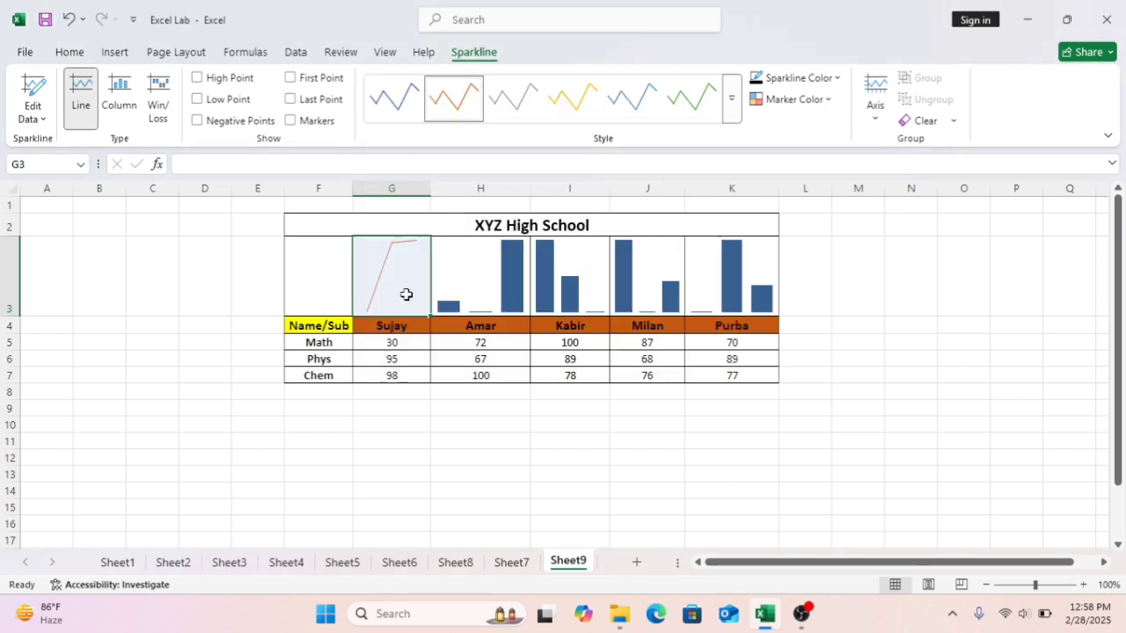
pyautogui.moveTo(430, 318); pyautogui.dragTo(763, 307)
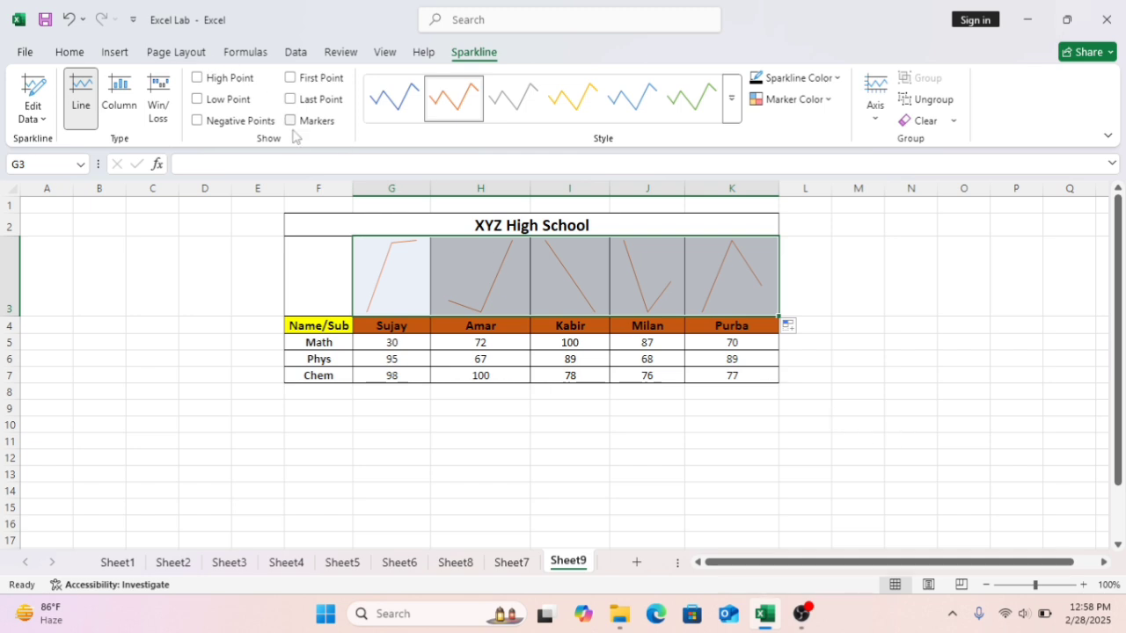
# Show the high, low, negative, first and last points and the markers on the line sparklines in G3:K3
pyautogui.click(291, 79)
pyautogui.click(197, 121)
pyautogui.click(198, 100)
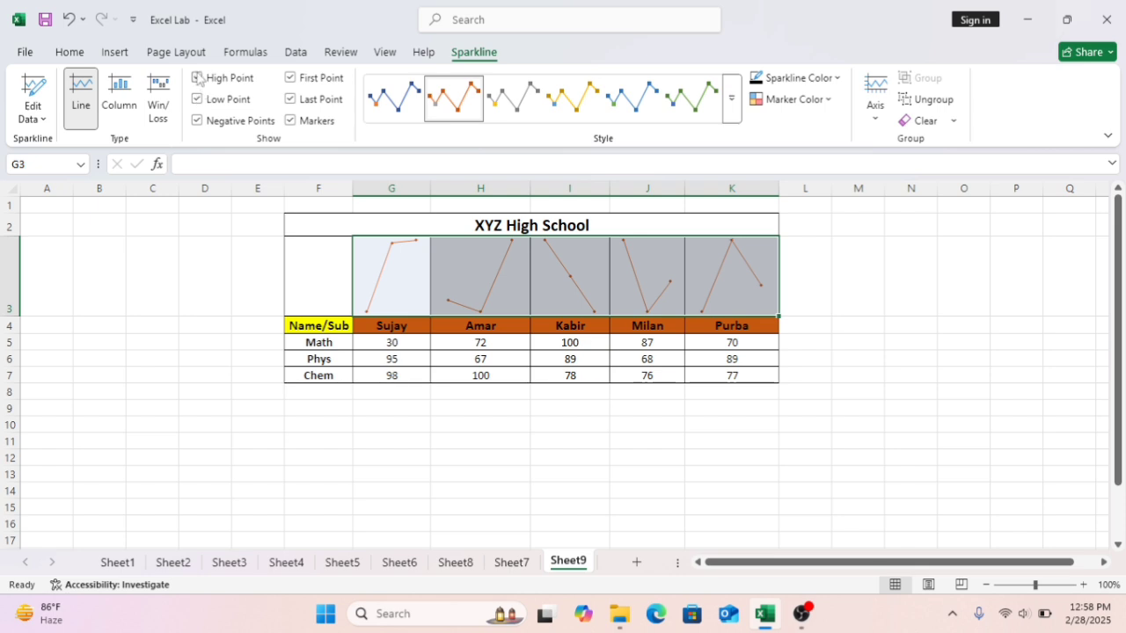
# Hide all the special points and markers on the line sparklines in G3:K3
pyautogui.click(198, 78)
pyautogui.click(198, 99)
pyautogui.click(291, 77)
pyautogui.click(290, 98)
pyautogui.click(289, 118)
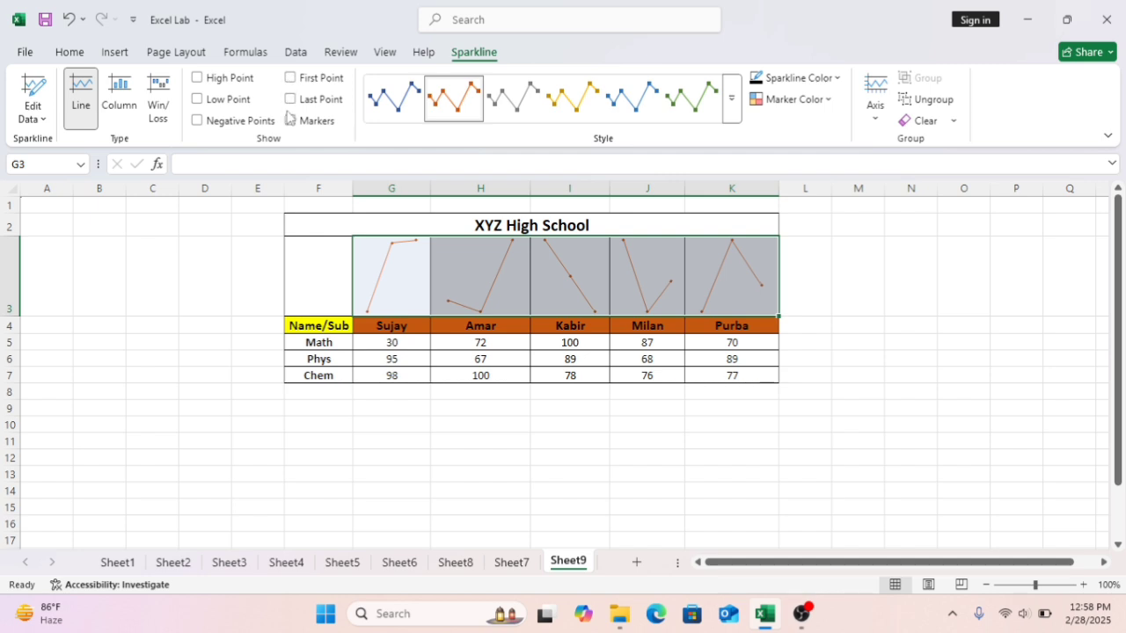
# Convert the sparklines in G3:K3 to the column type and colour their high points standard green
pyautogui.click(125, 95)
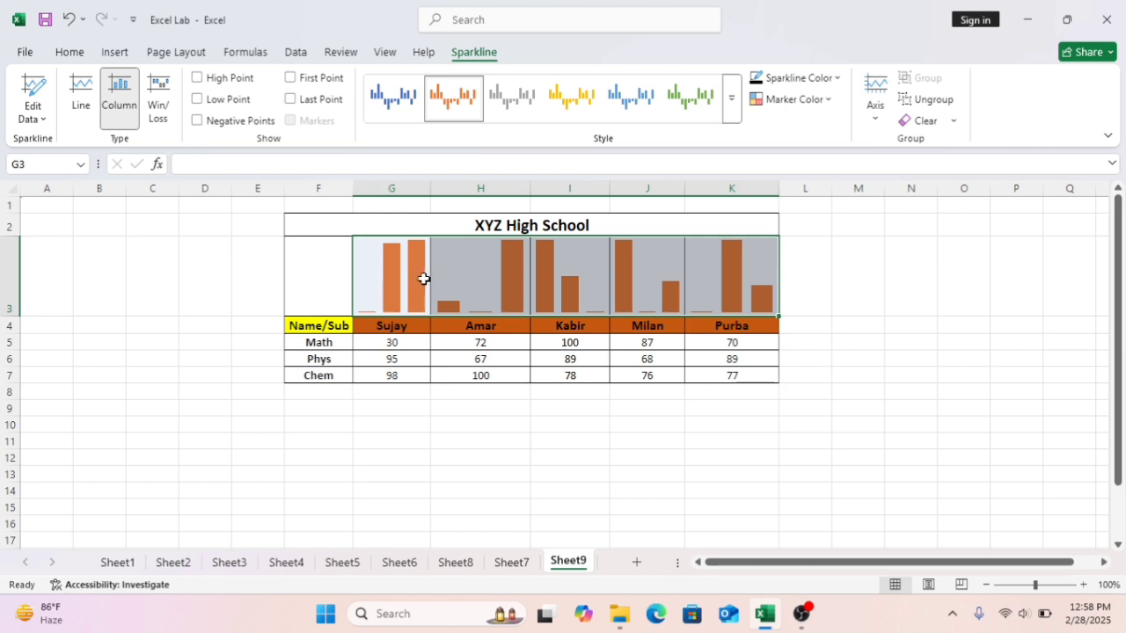
pyautogui.click(424, 279)
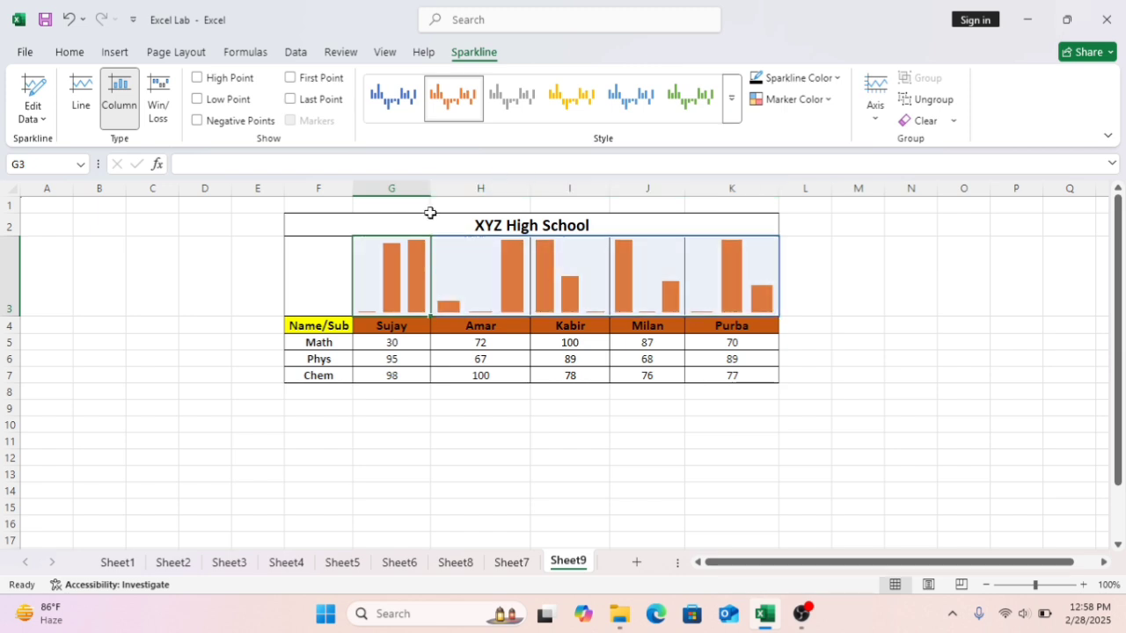
pyautogui.click(834, 100)
pyautogui.moveTo(833, 171)
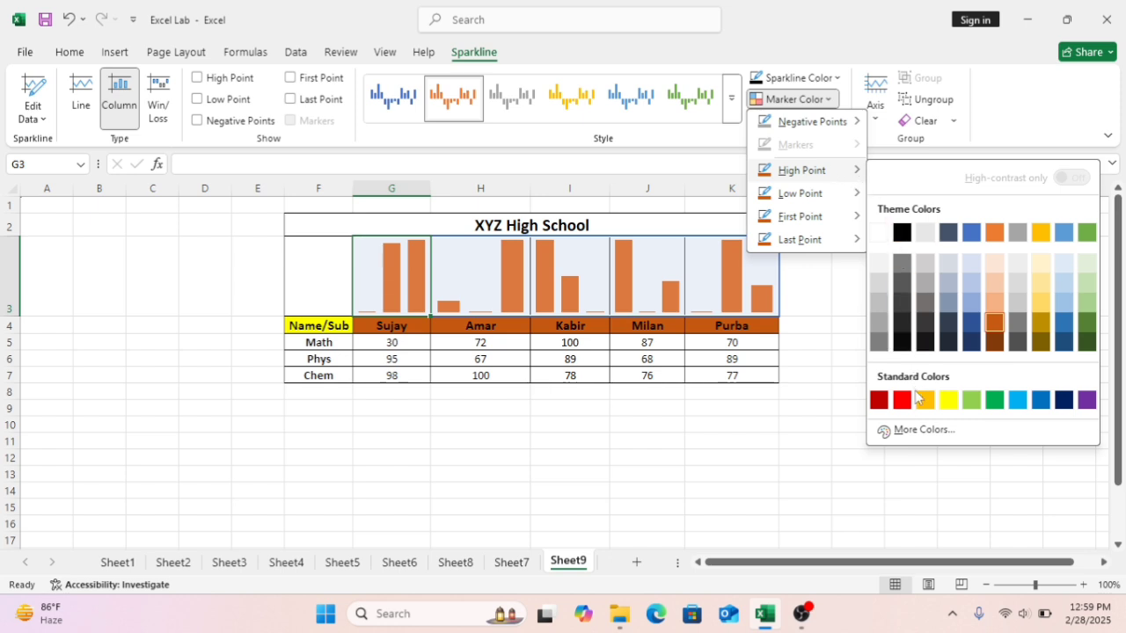
pyautogui.click(994, 401)
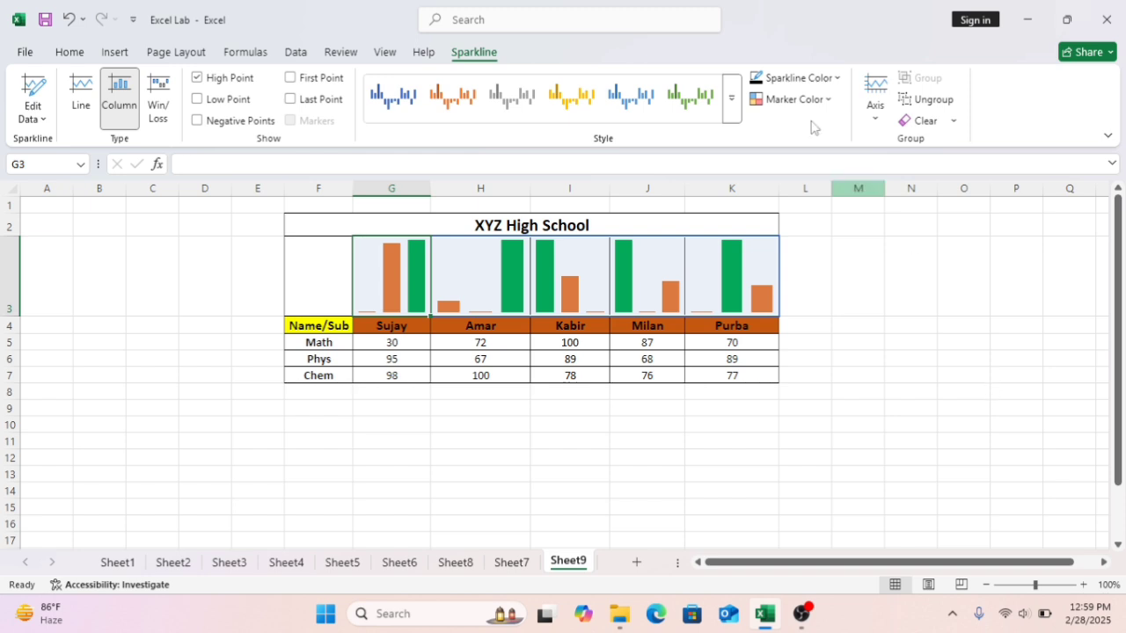
# Set the low point colour of the column sparklines in G3:K3 to standard red
pyautogui.click(829, 99)
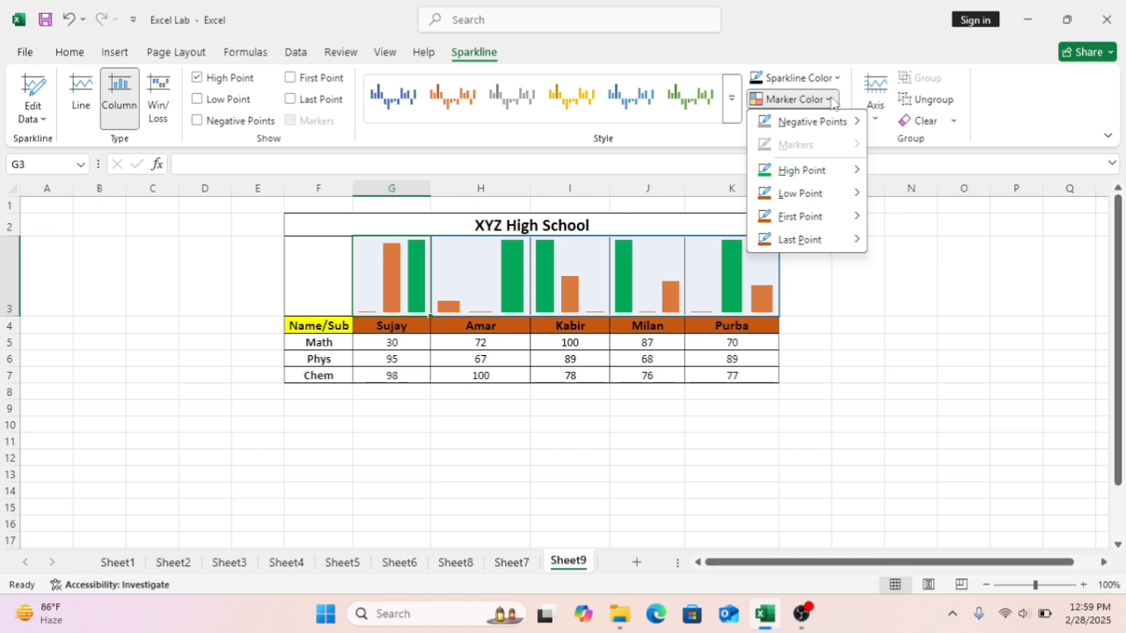
pyautogui.moveTo(832, 194)
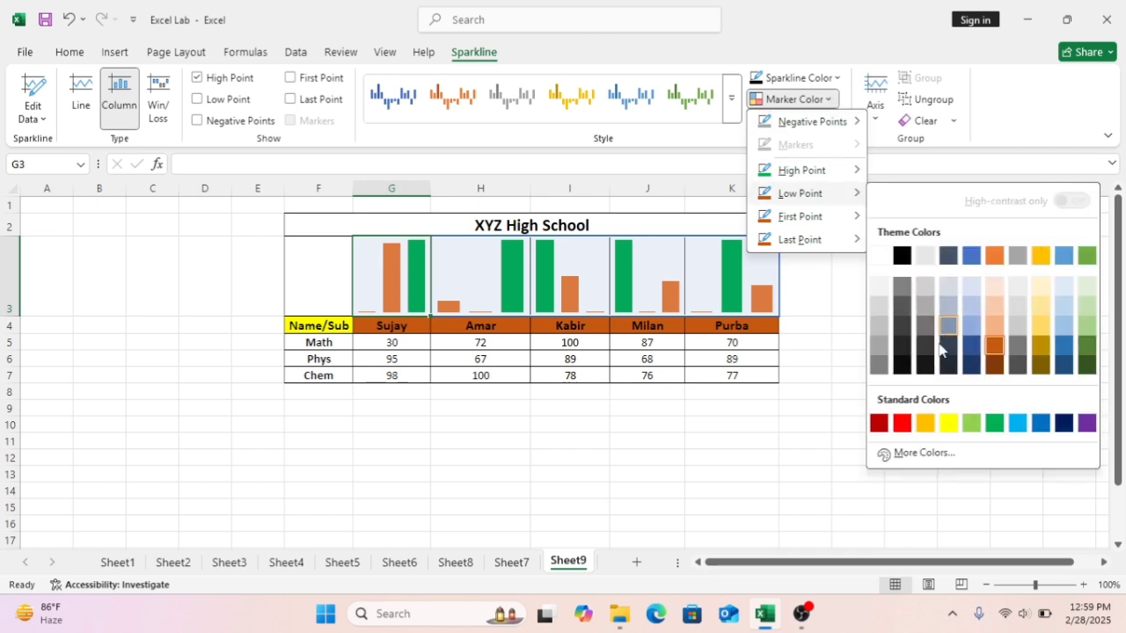
pyautogui.click(903, 425)
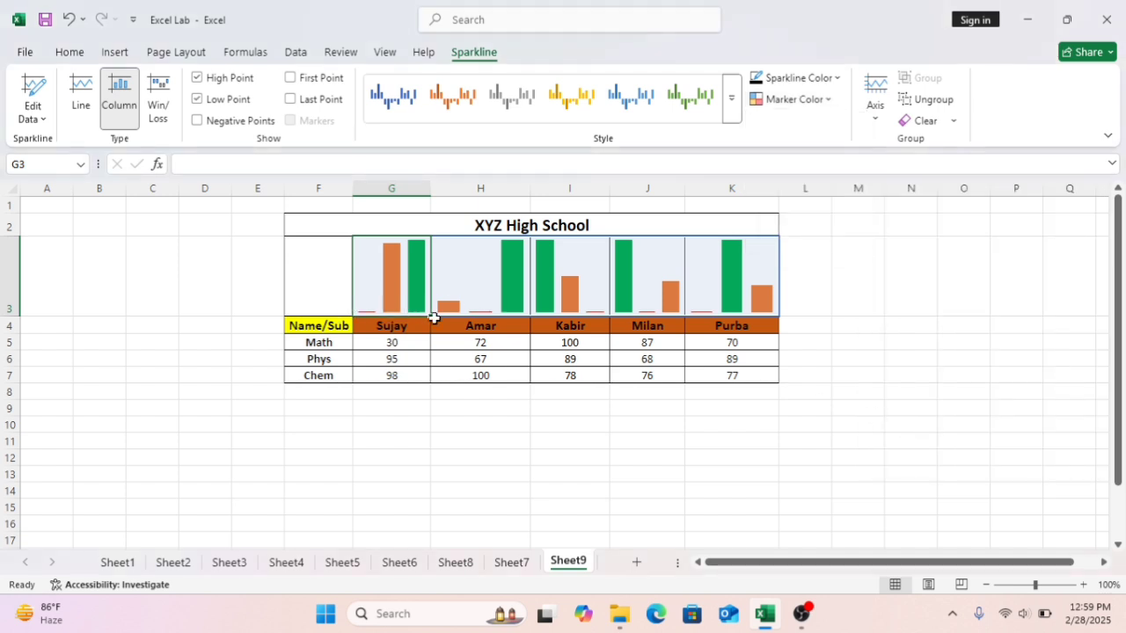
# Set the low point colour of the column sparklines in G3:K3 to black
pyautogui.click(830, 99)
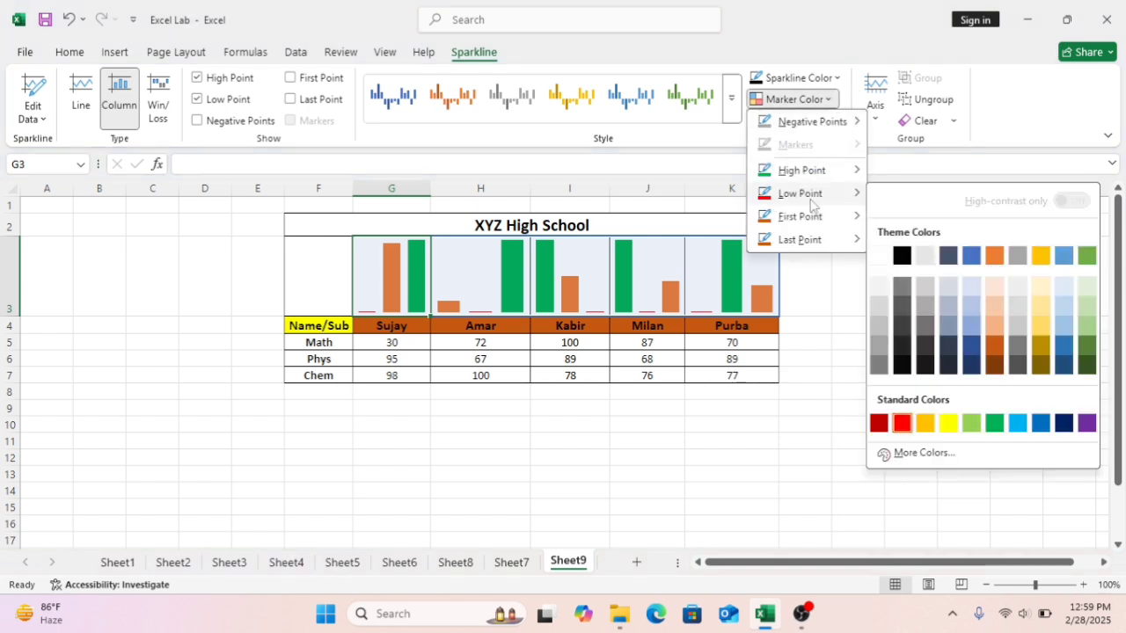
pyautogui.click(902, 255)
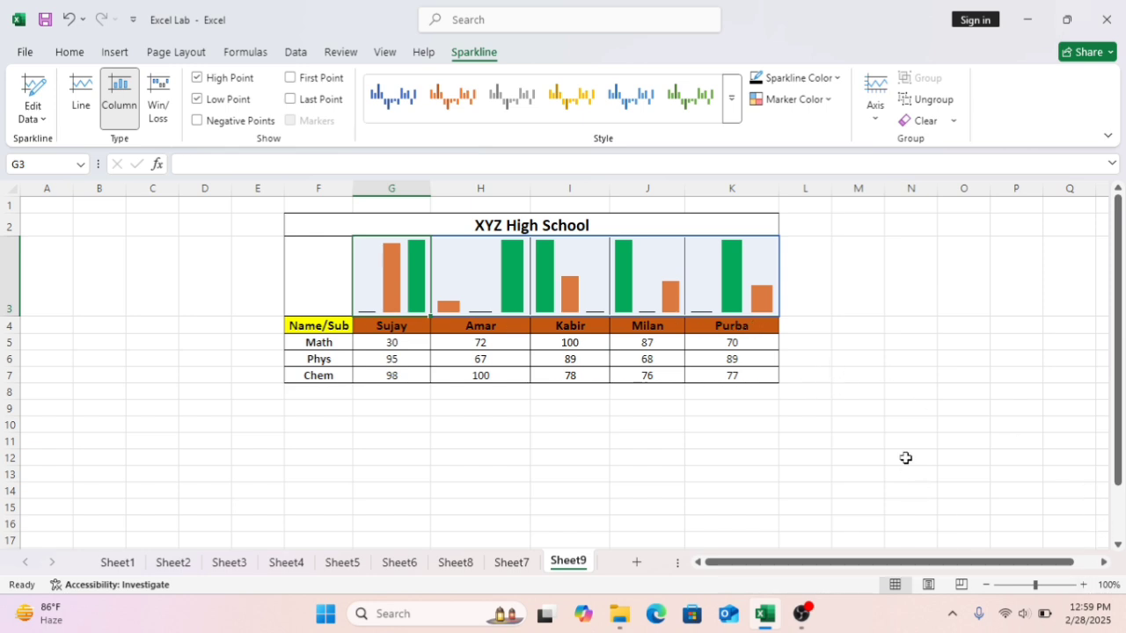
pyautogui.scroll(1, 905, 457)
pyautogui.scroll(1, 905, 458)
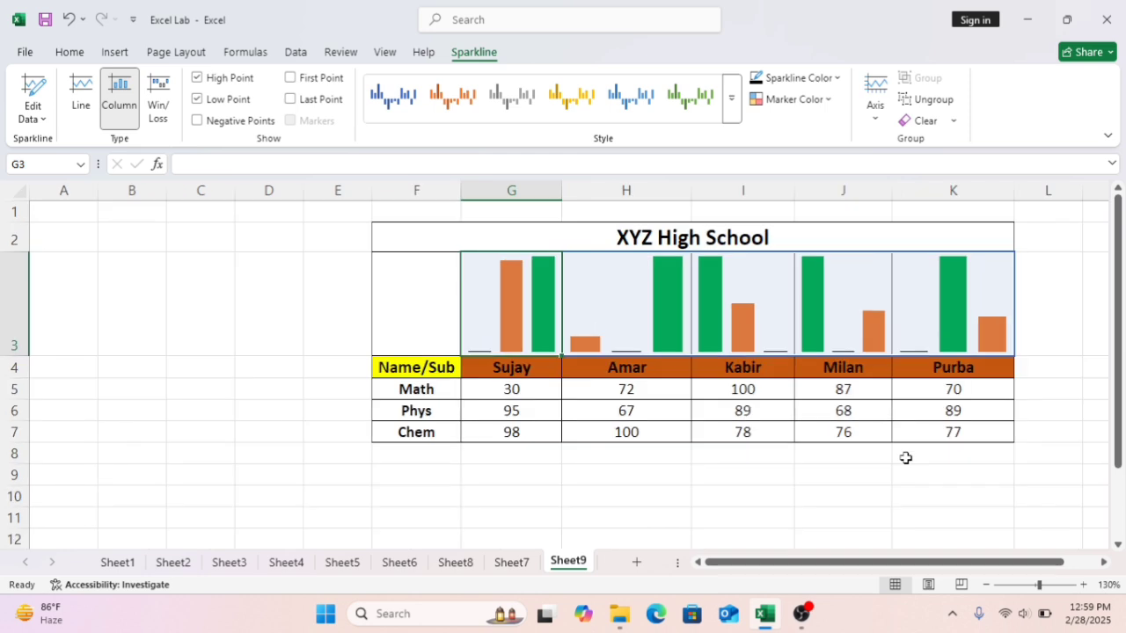
pyautogui.scroll(1, 905, 457)
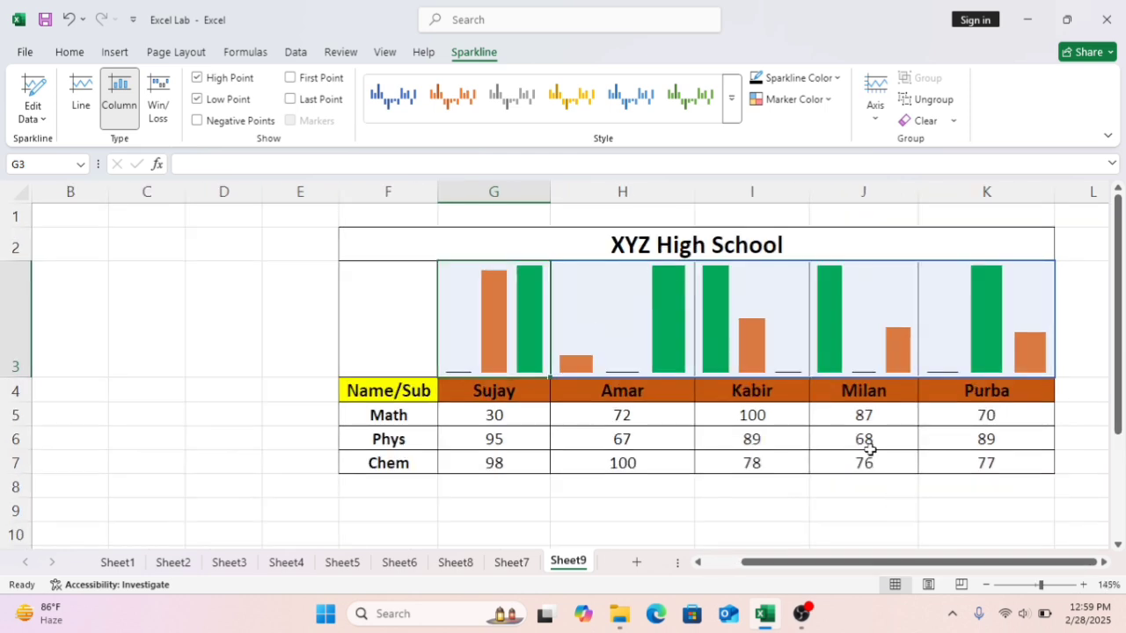
pyautogui.scroll(1, 871, 446)
pyautogui.moveTo(885, 564); pyautogui.dragTo(931, 561)
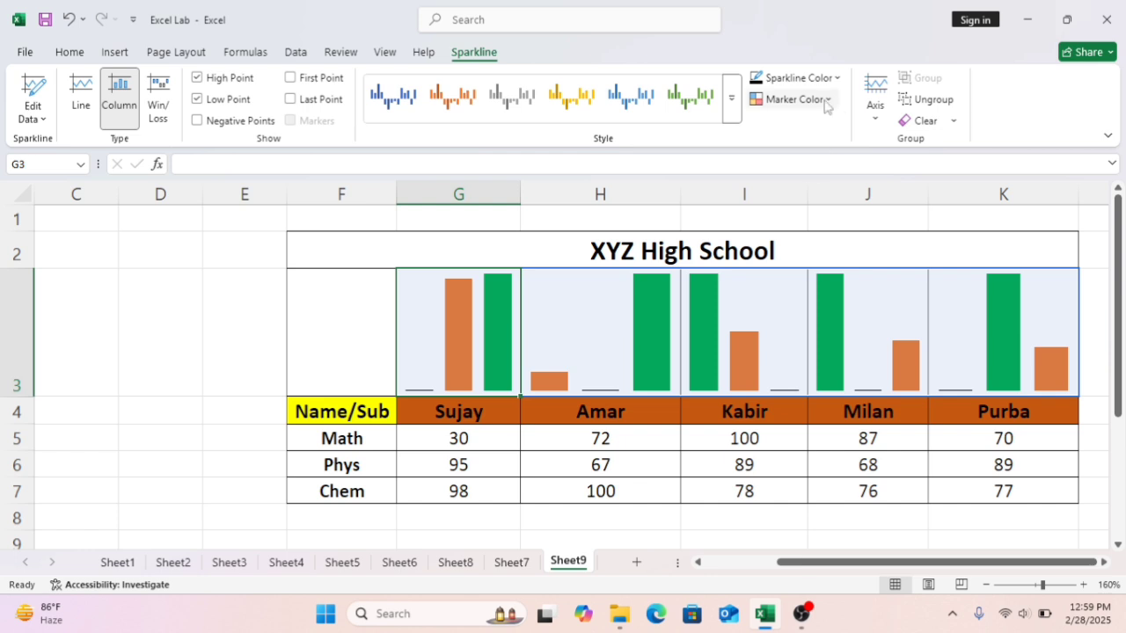
# Try standard yellow as the low point colour of the sparklines in G3:K3 and return it to black
pyautogui.click(793, 99)
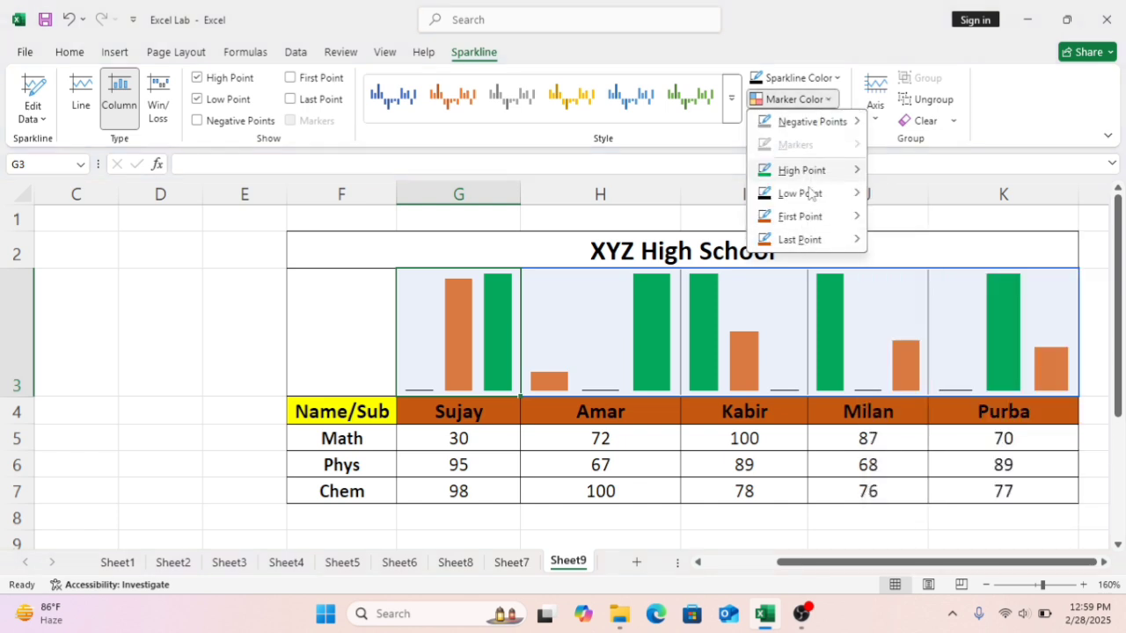
pyautogui.moveTo(801, 194)
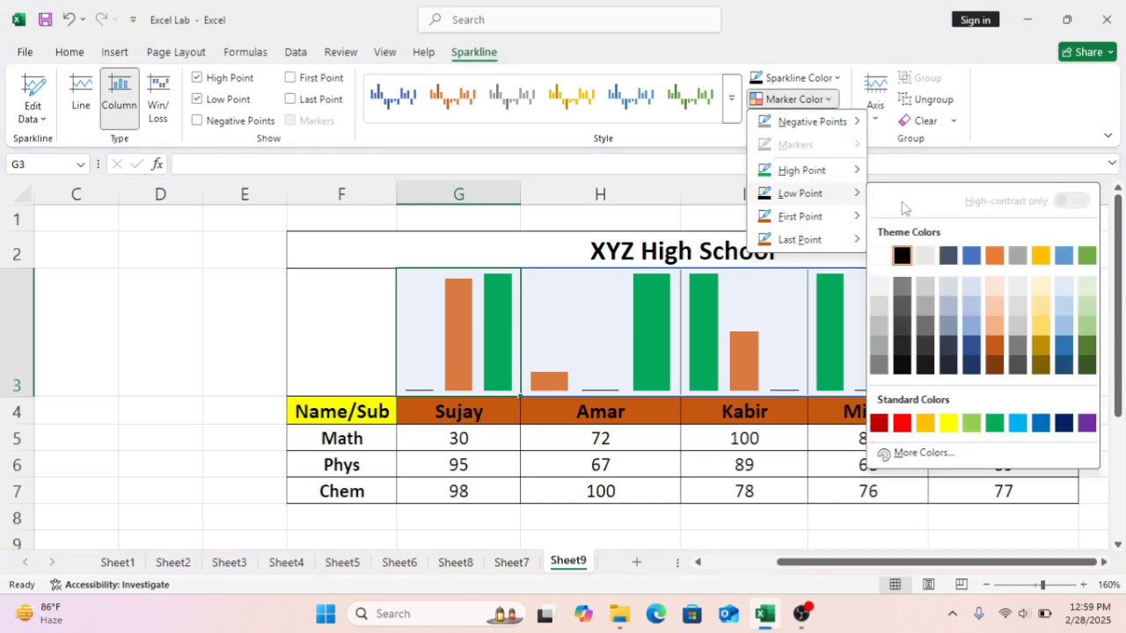
pyautogui.click(948, 426)
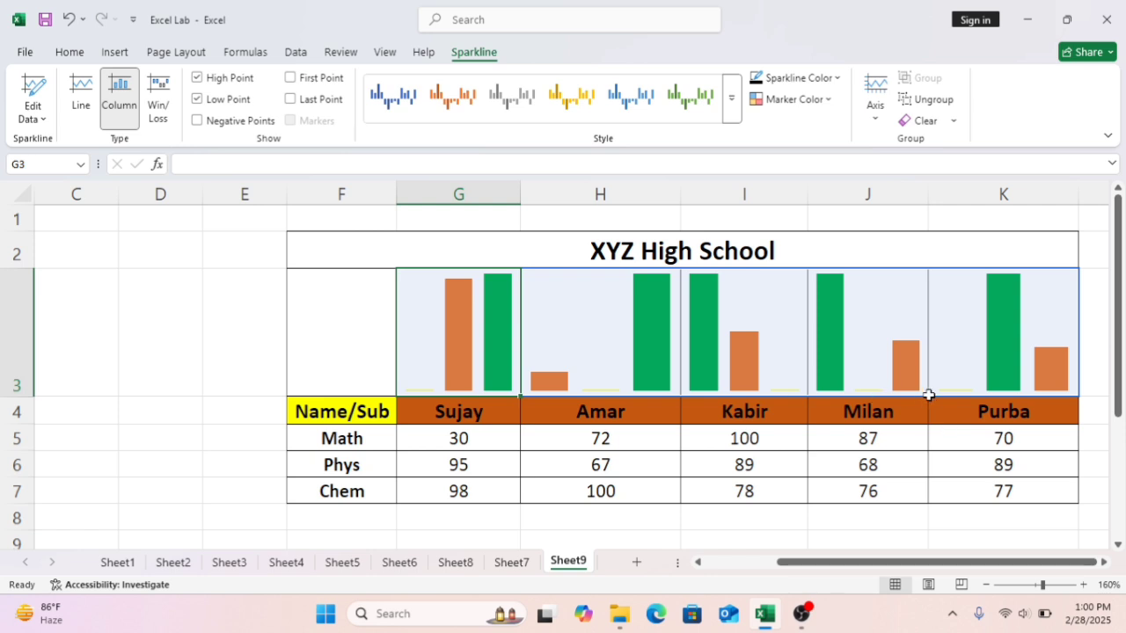
pyautogui.click(827, 99)
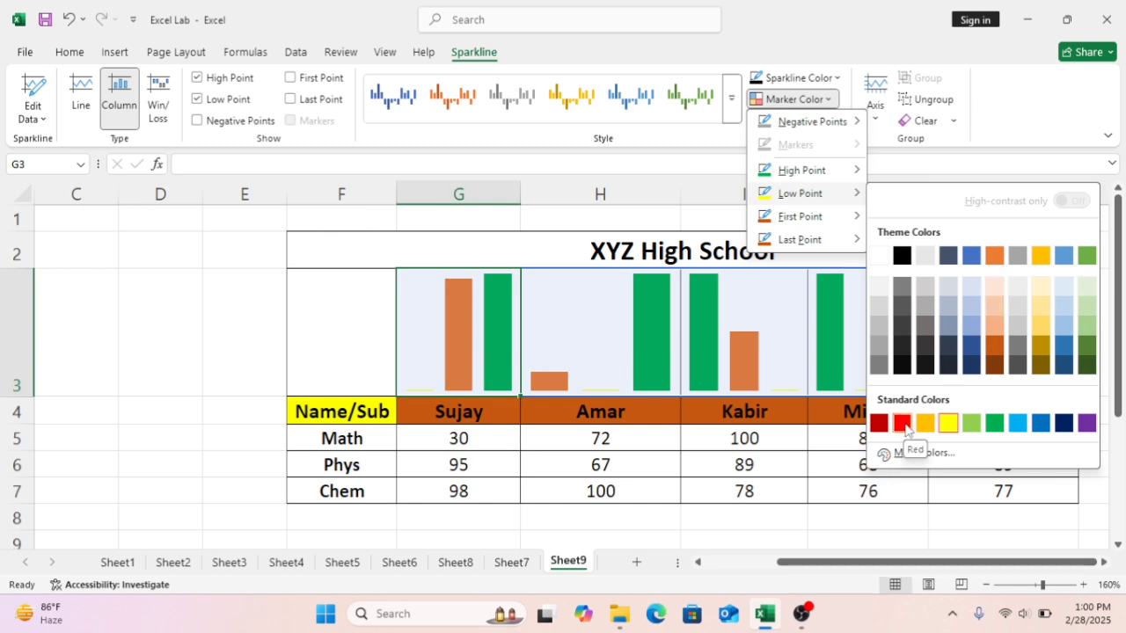
pyautogui.click(902, 256)
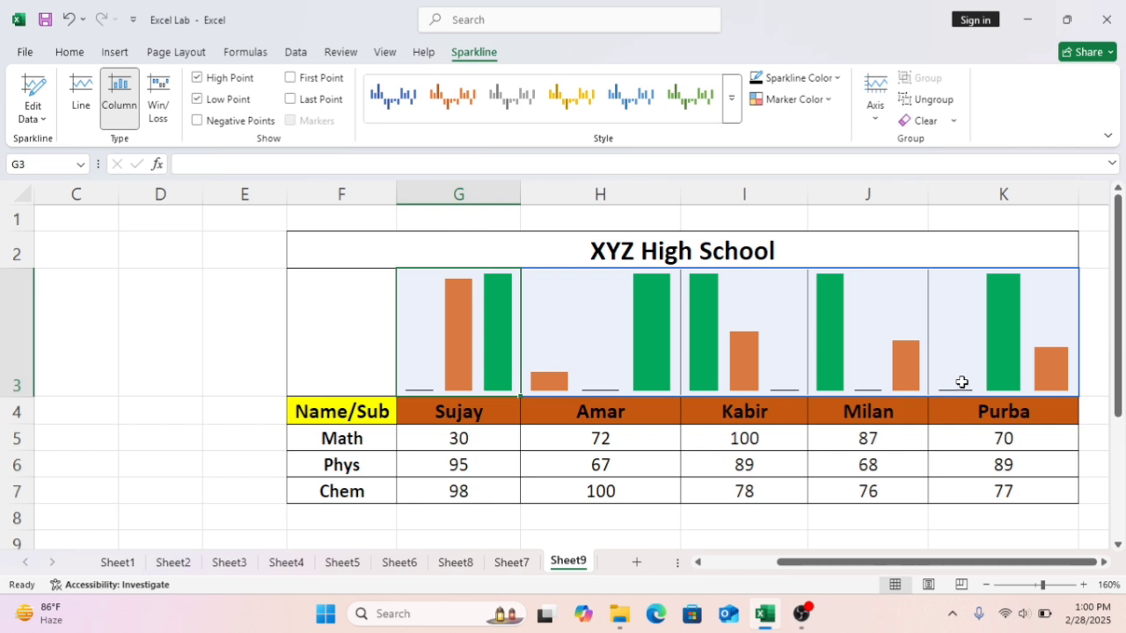
# Try the win/loss type on the sparklines in G3:K3 and return them to the column type
pyautogui.click(160, 109)
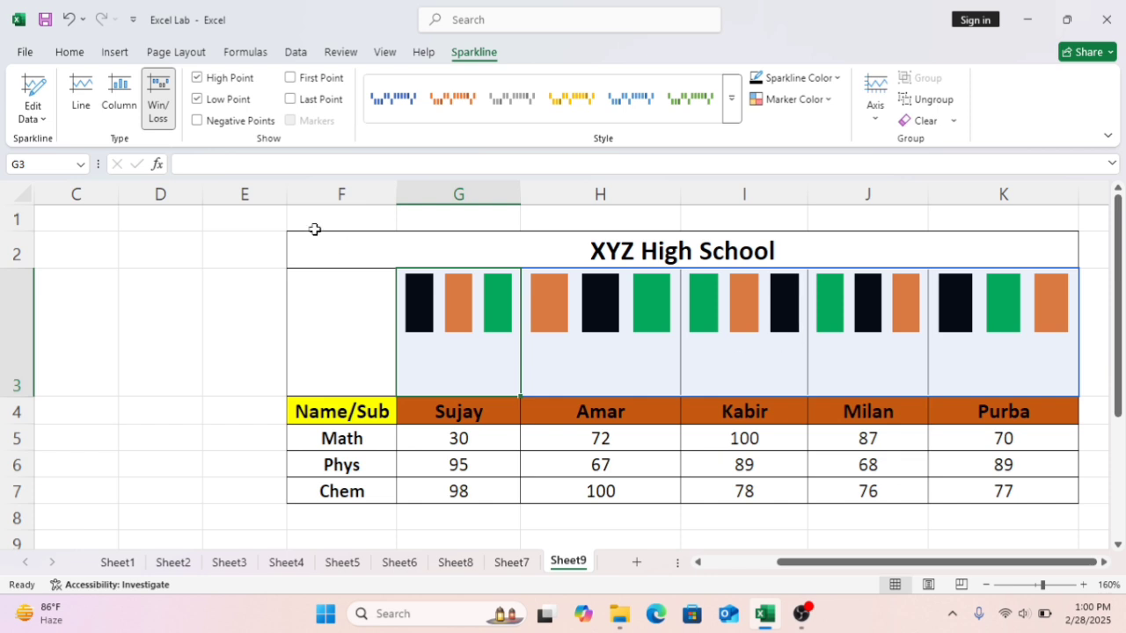
pyautogui.click(128, 106)
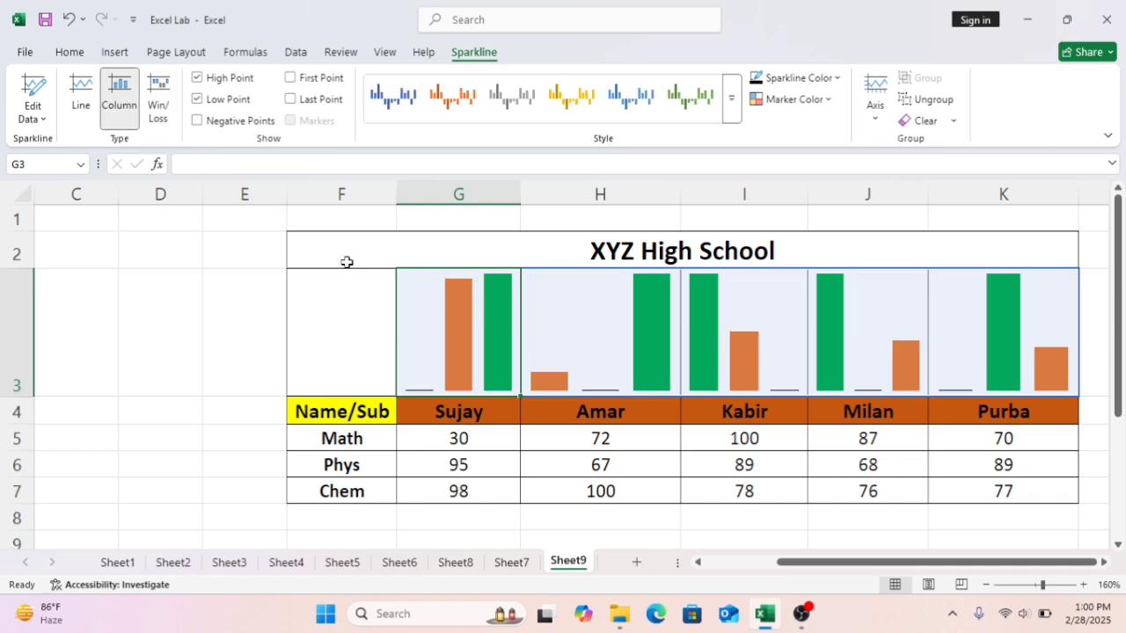
# Set the Phys mark in G6 to -20 and the Chem mark in H7 to -50
pyautogui.click(466, 464)
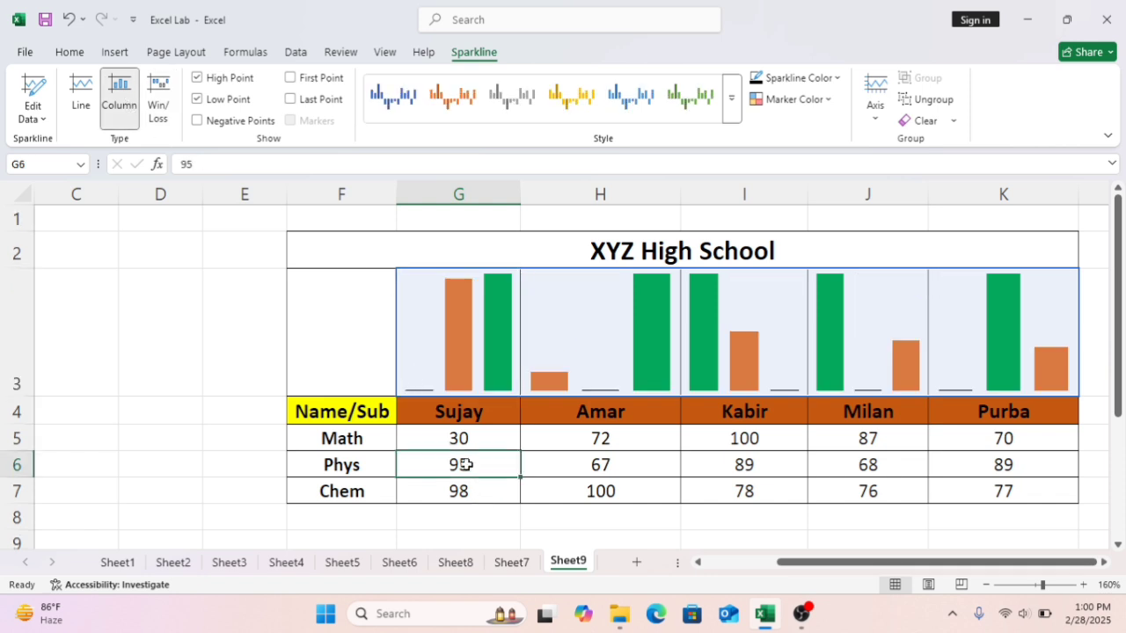
pyautogui.press('BackSpace')
pyautogui.write('-20')
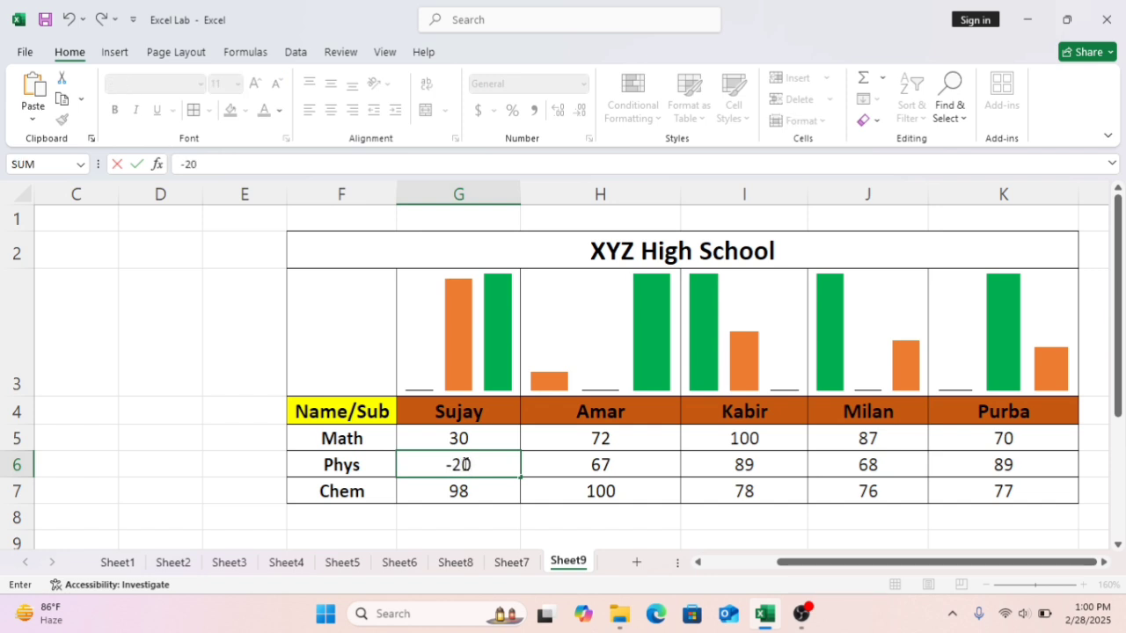
pyautogui.press('Return')
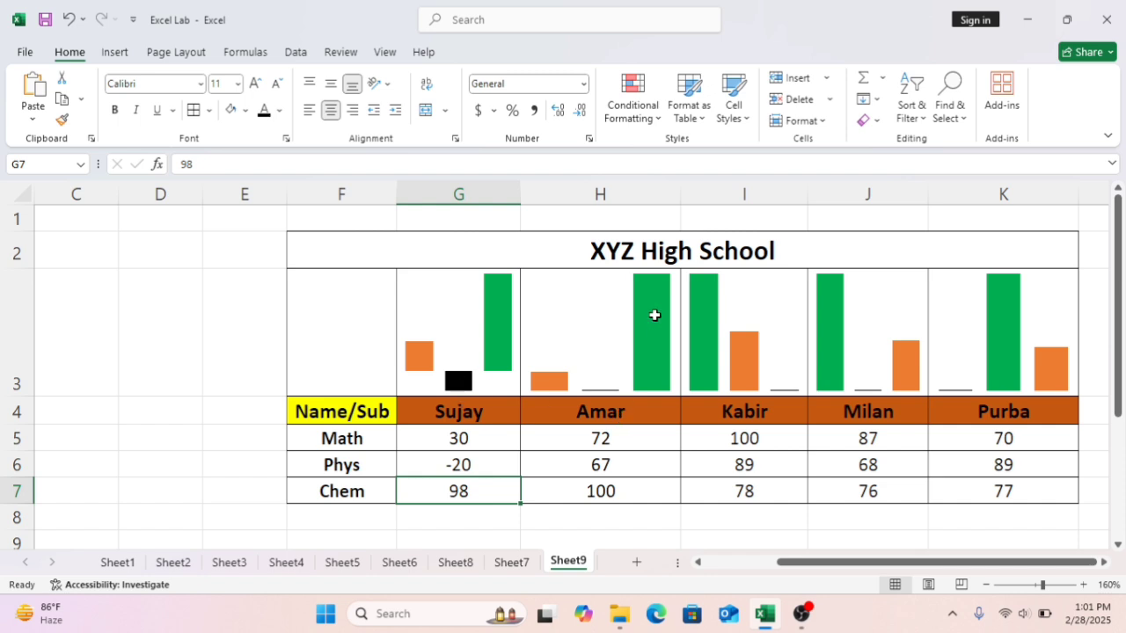
pyautogui.click(610, 486)
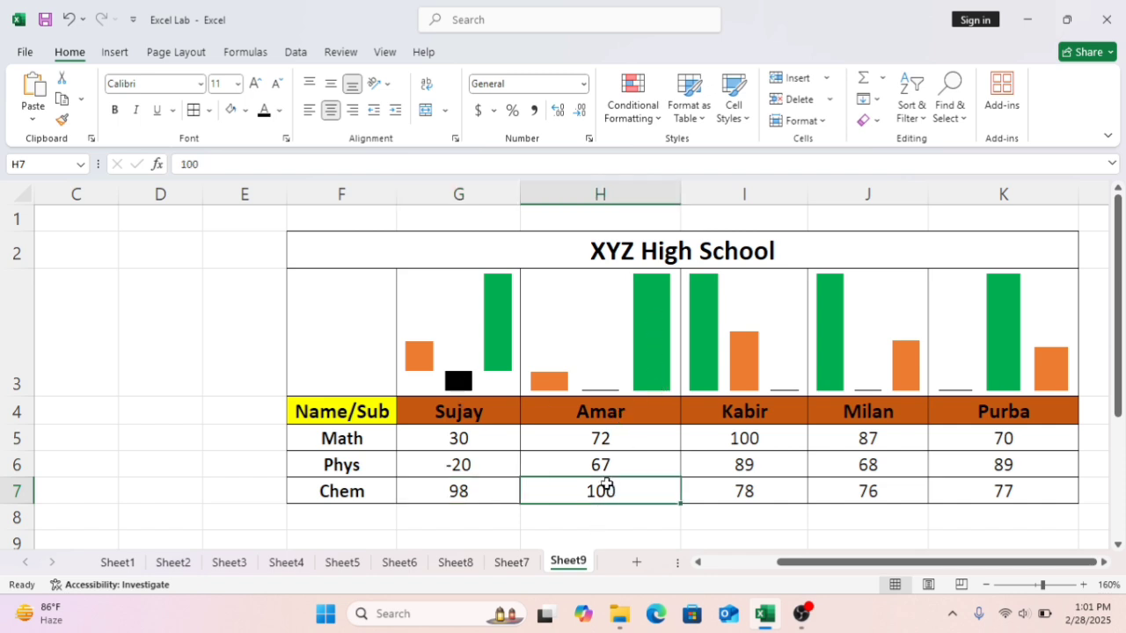
pyautogui.write('-')
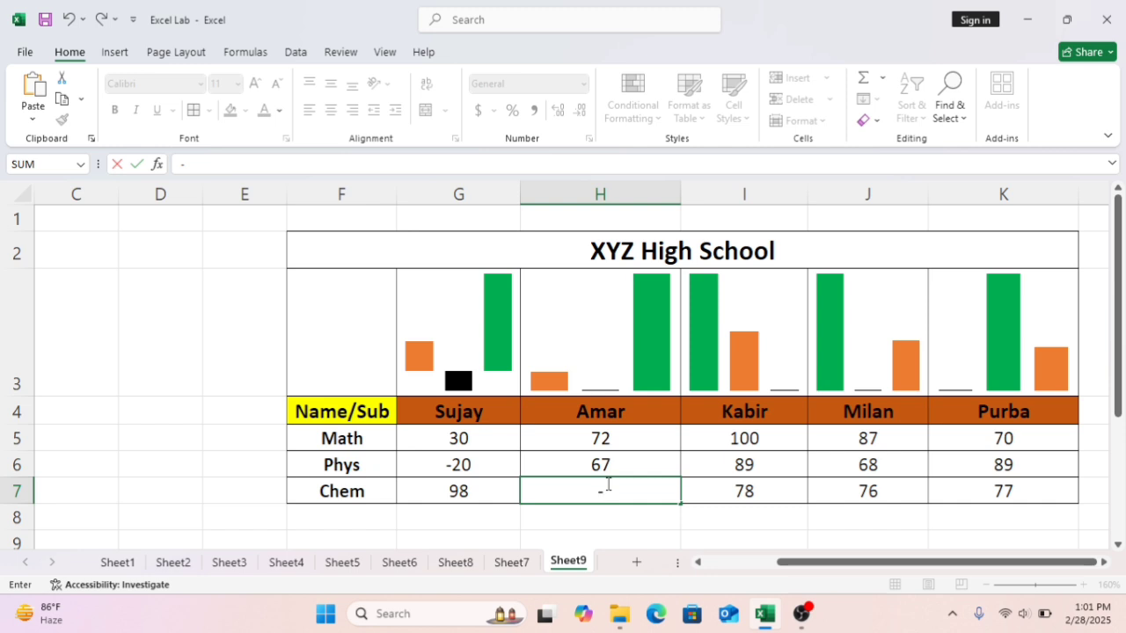
pyautogui.write('50')
pyautogui.press('Return')
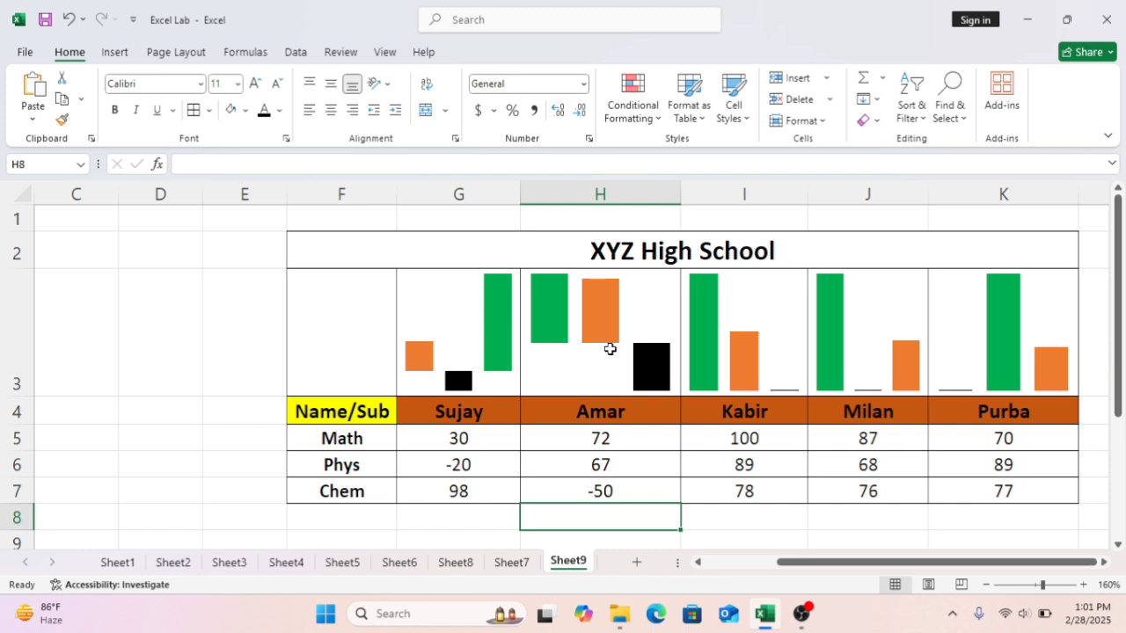
# Set the Math mark in H5 to -20 and replace it with 0
pyautogui.click(598, 438)
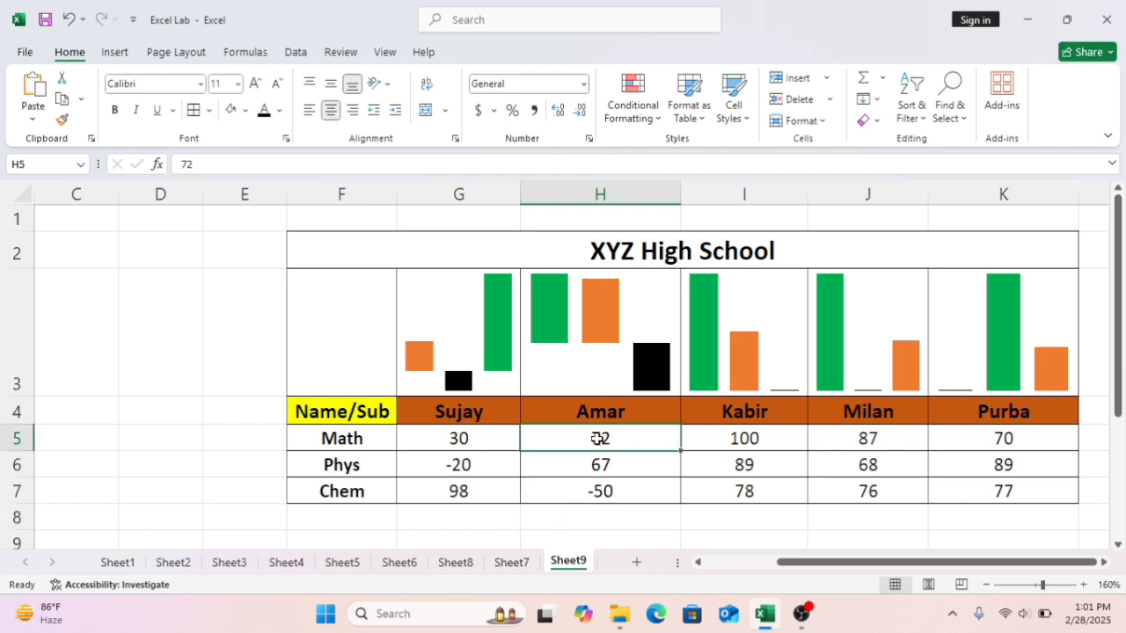
pyautogui.write('-20')
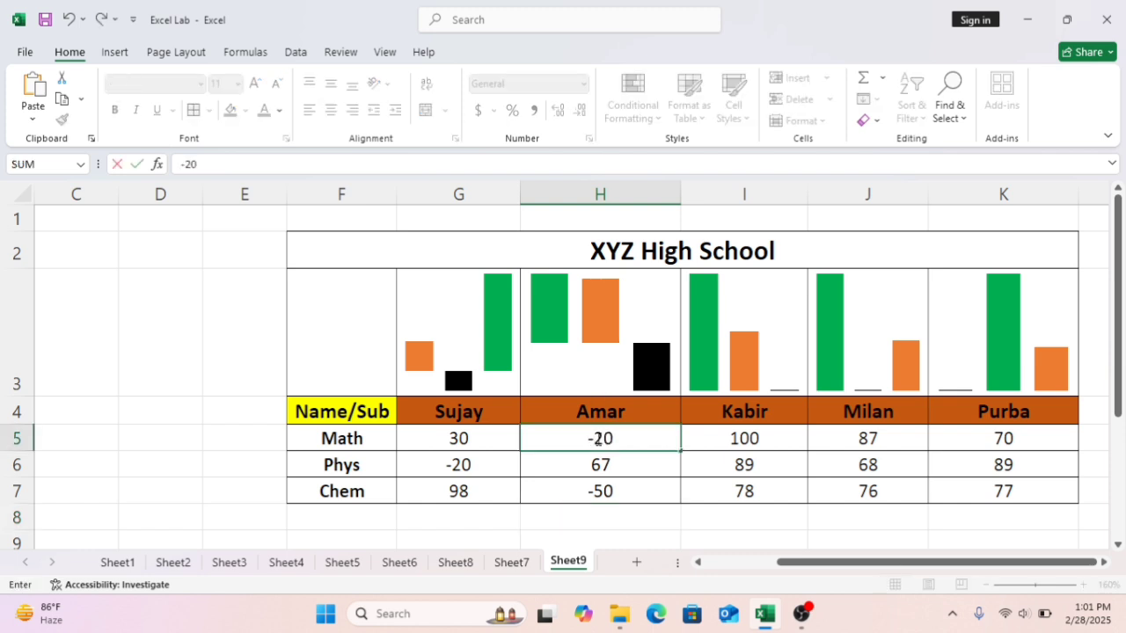
pyautogui.press('Return')
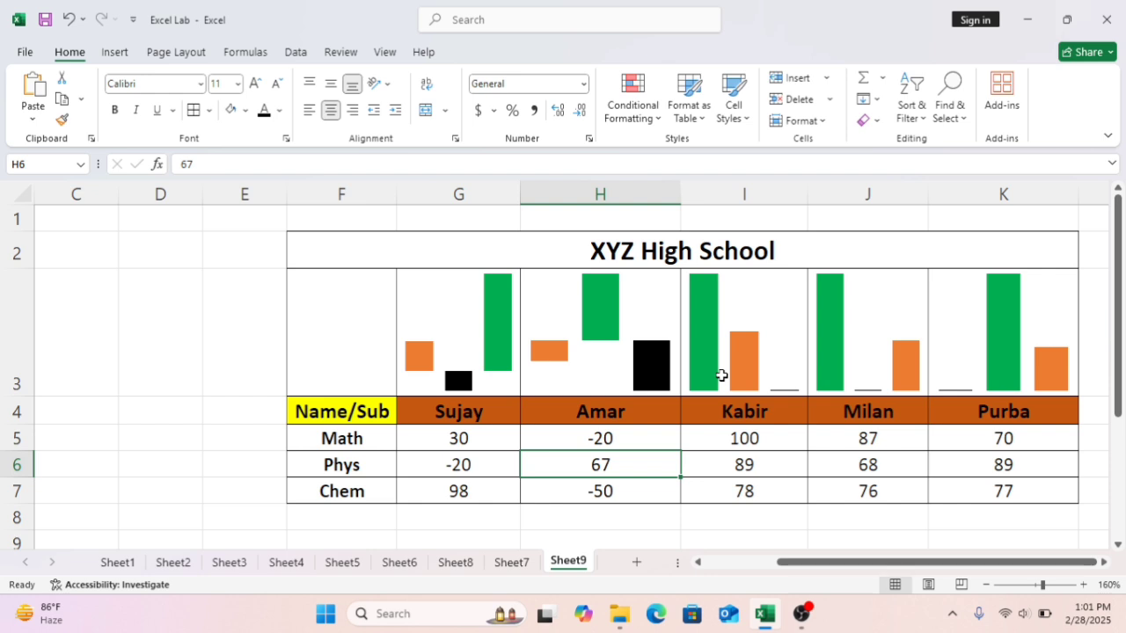
pyautogui.click(606, 436)
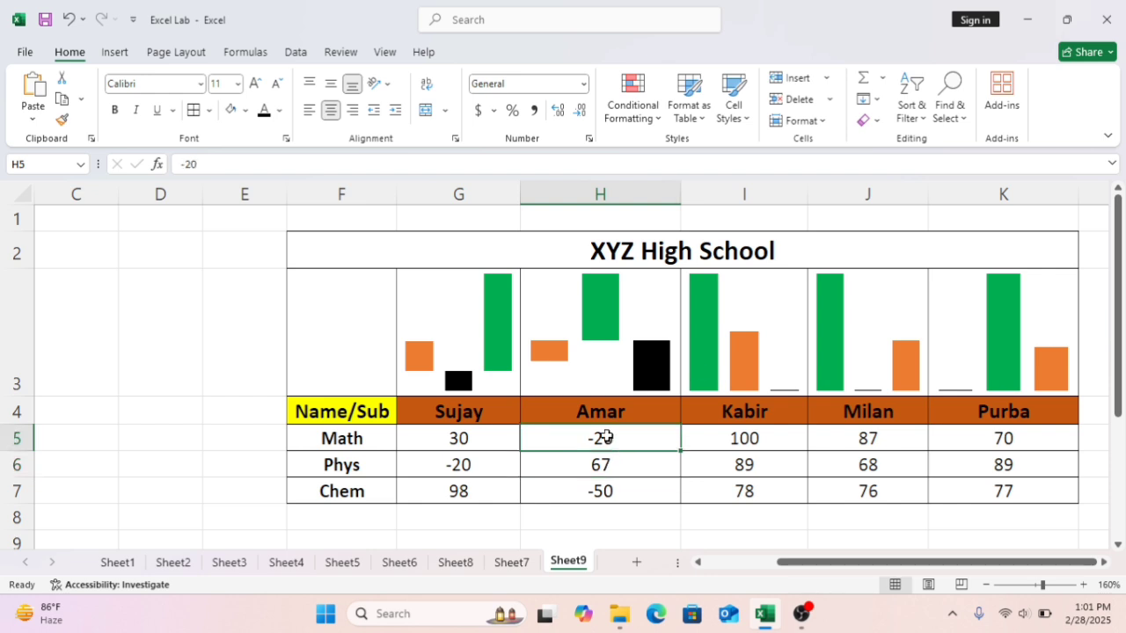
pyautogui.press('BackSpace')
pyautogui.press('Return')
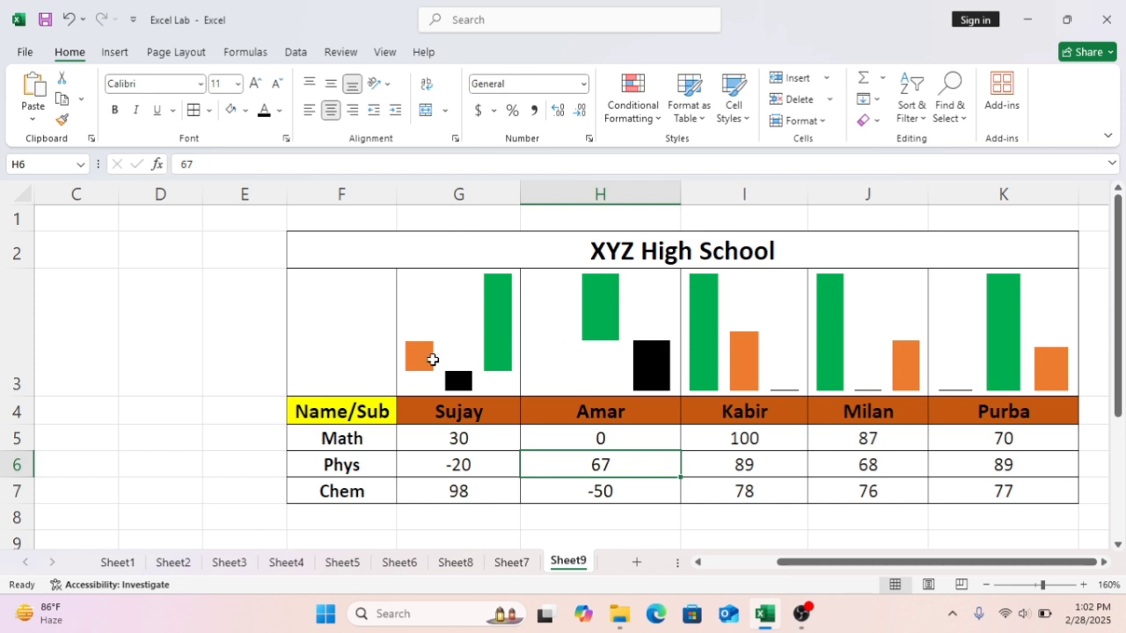
# Set the Math mark in H5 to 67 and the Phys mark in G6 to 78
pyautogui.click(616, 439)
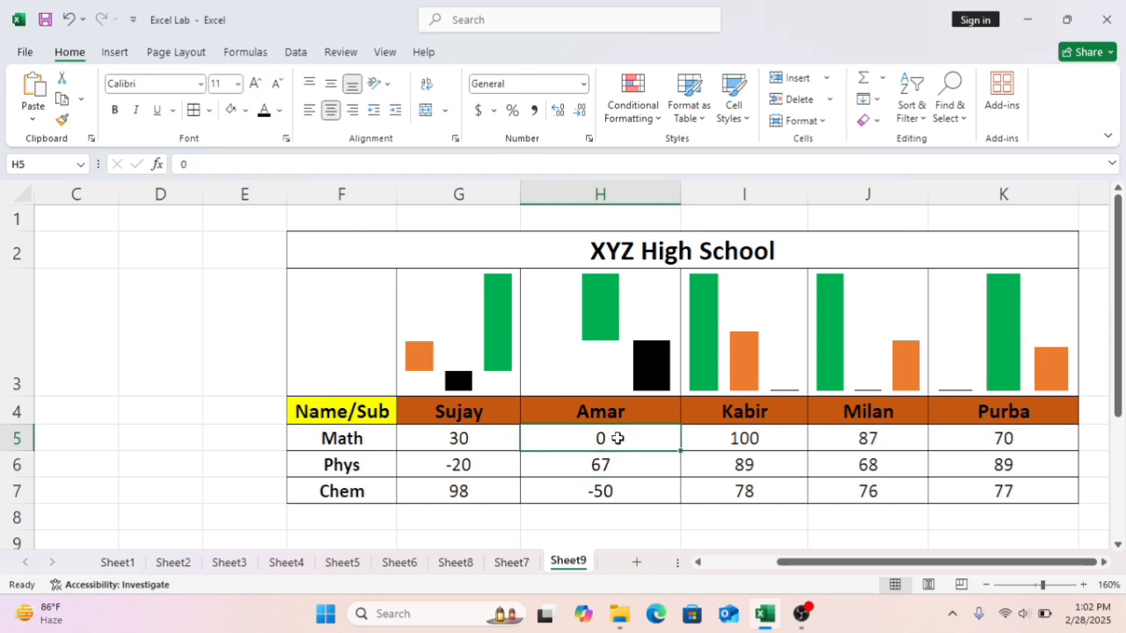
pyautogui.write('67')
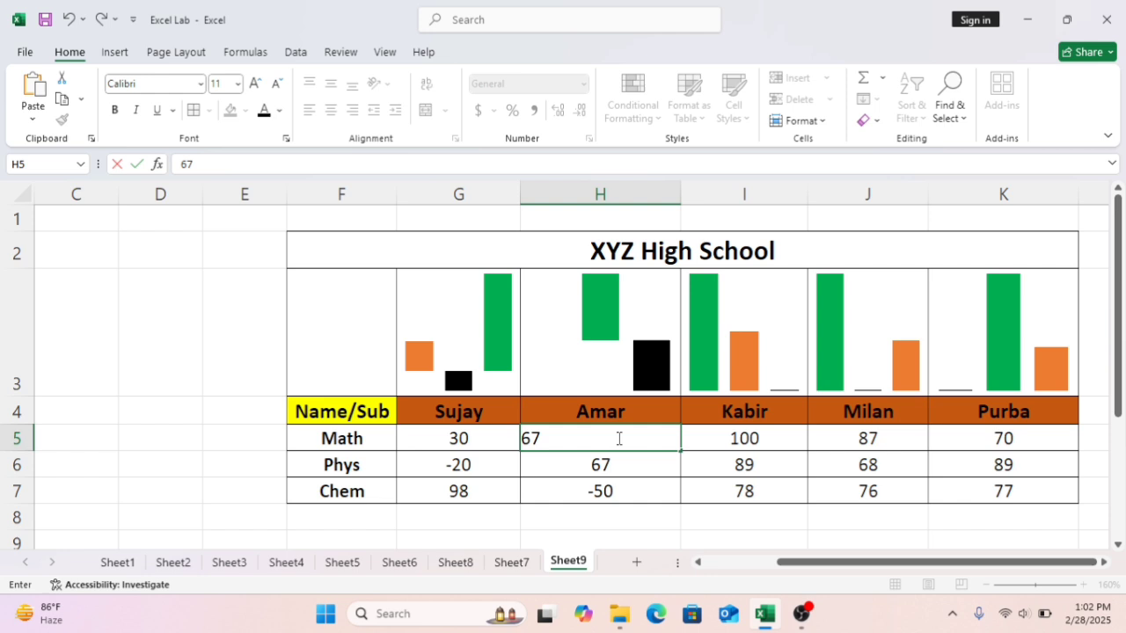
pyautogui.press('Return')
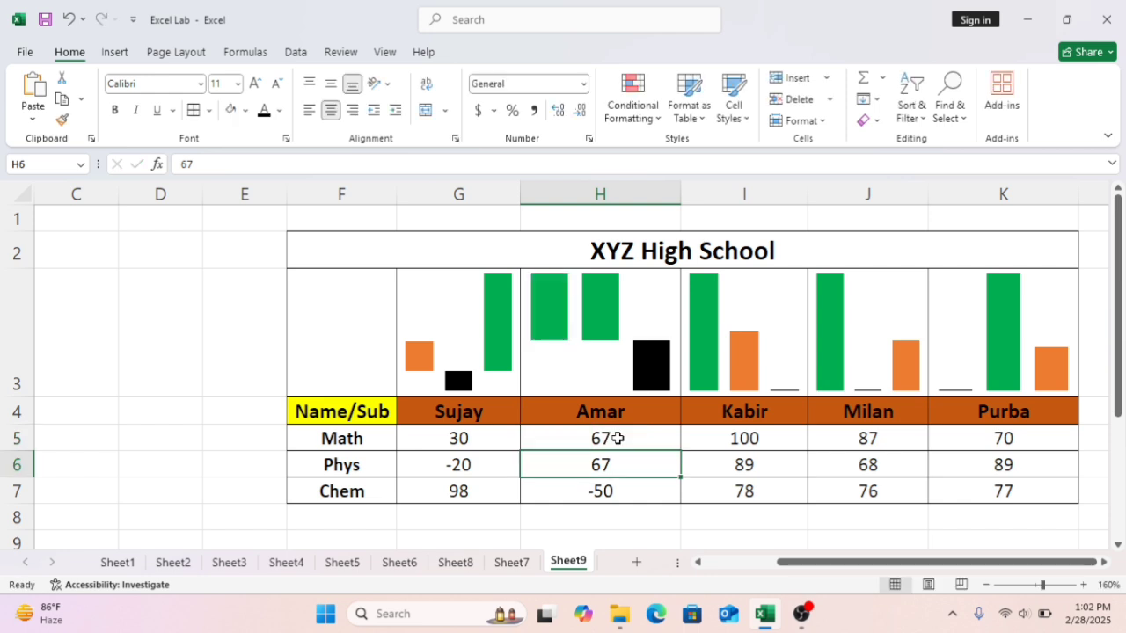
pyautogui.click(459, 466)
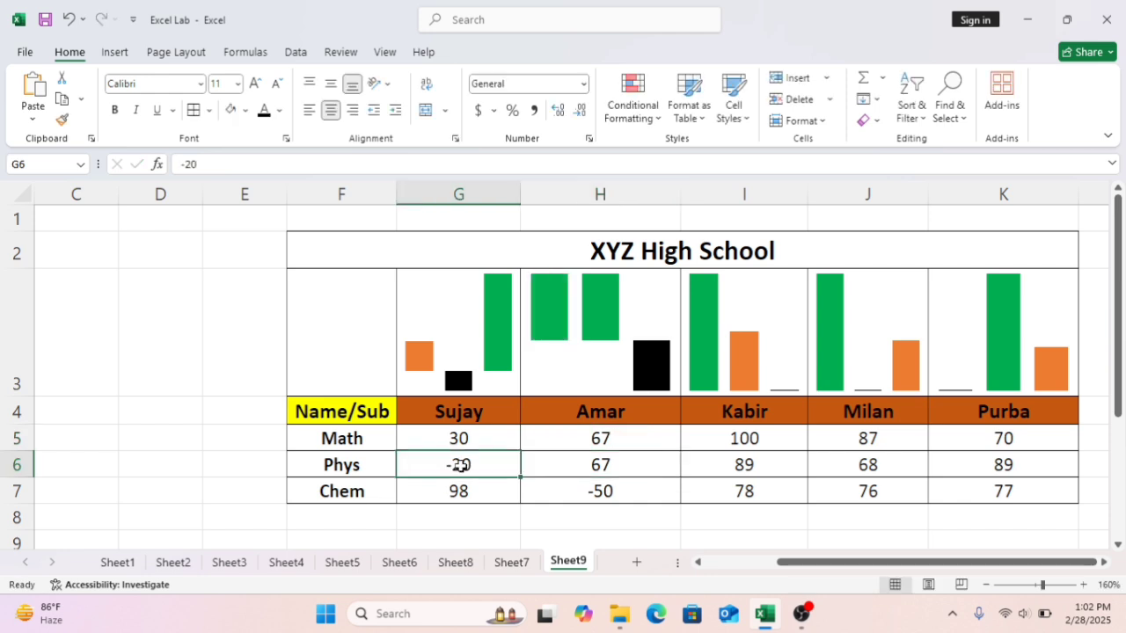
pyautogui.write('78')
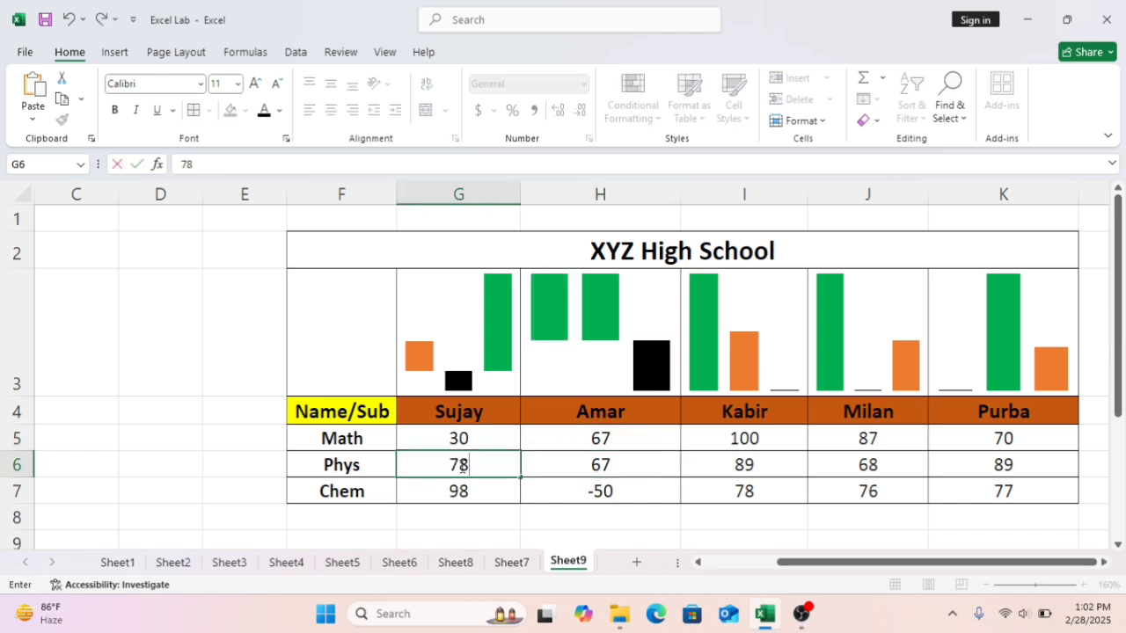
pyautogui.press('Return')
# Set the Chem mark in H7 to 99 and the Phys mark in H6 to 88
pyautogui.click(610, 494)
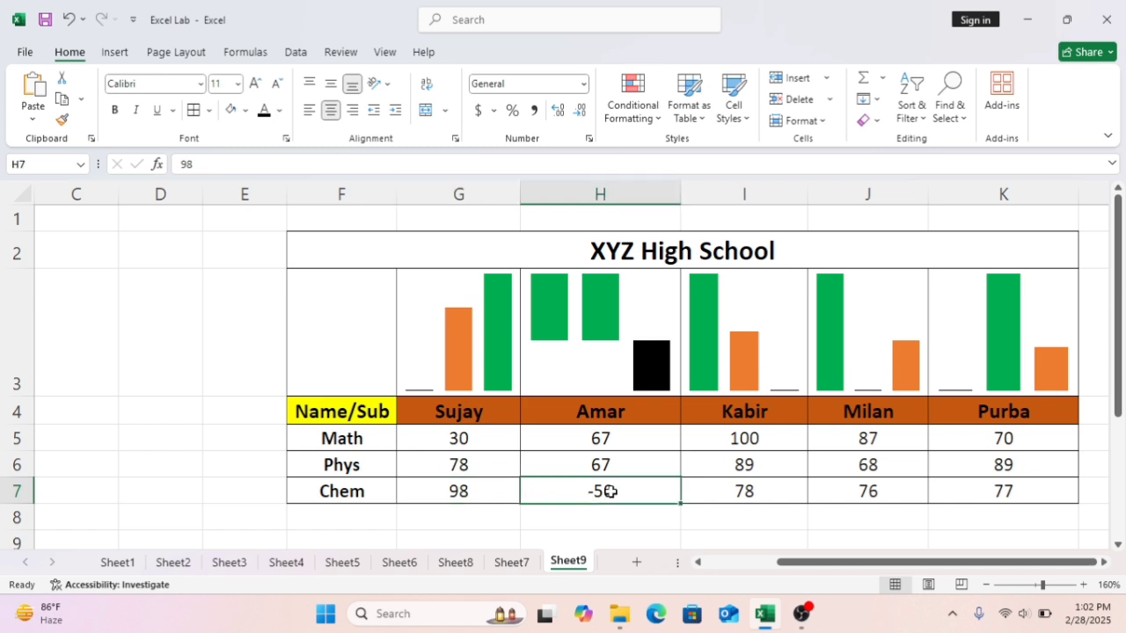
pyautogui.write('99')
pyautogui.click(840, 455)
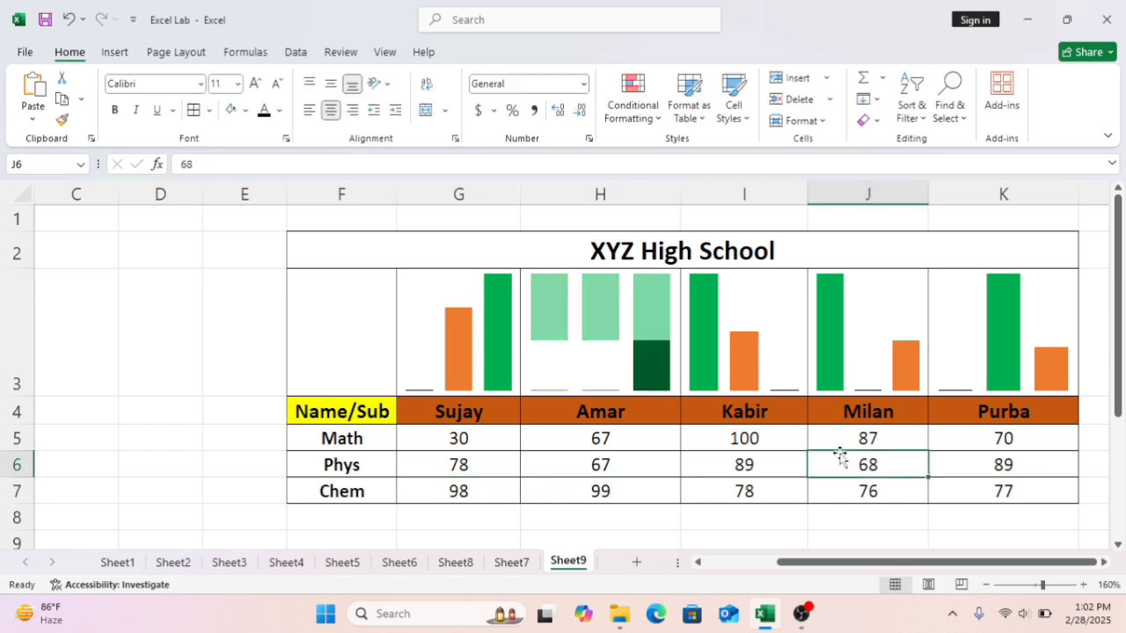
pyautogui.click(614, 467)
pyautogui.write('88')
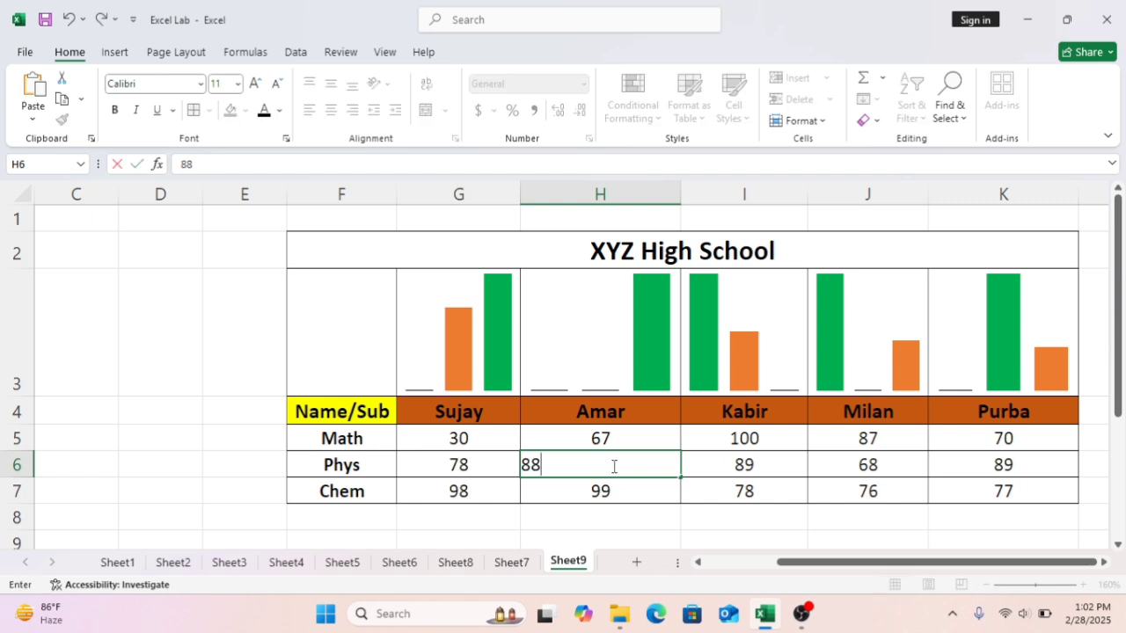
pyautogui.press('Return')
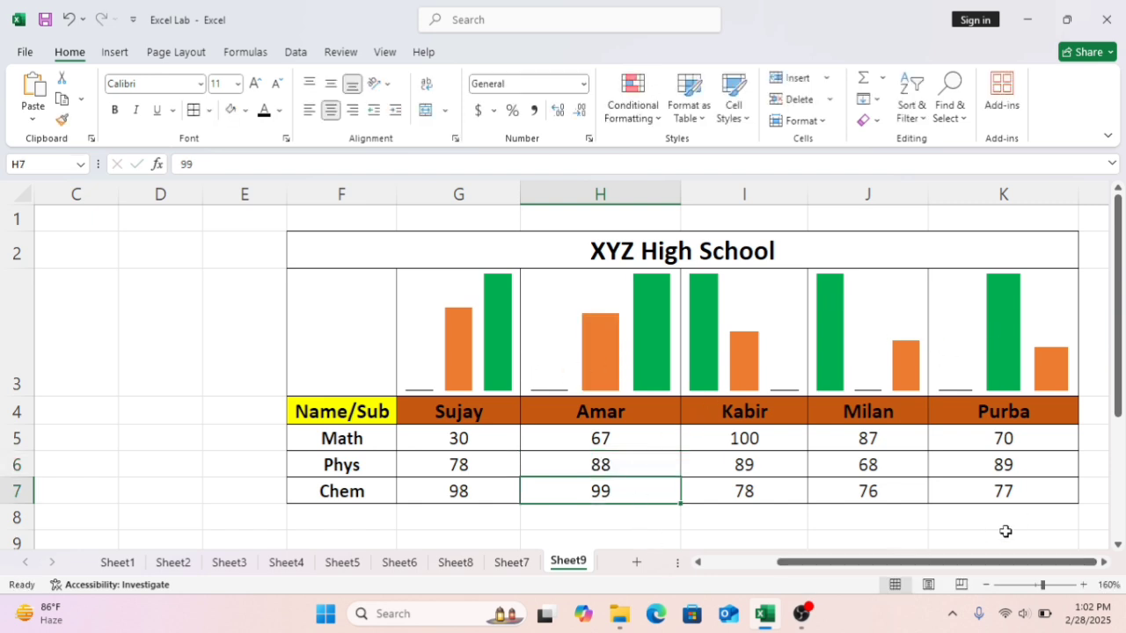
# Start a win/loss sparkline for G3, using the marks in G5:G7 as the data range
pyautogui.moveTo(998, 563)
pyautogui.mouseDown()
pyautogui.moveTo(977, 568)
pyautogui.moveTo(1001, 572)
pyautogui.mouseUp()
pyautogui.click(455, 343)
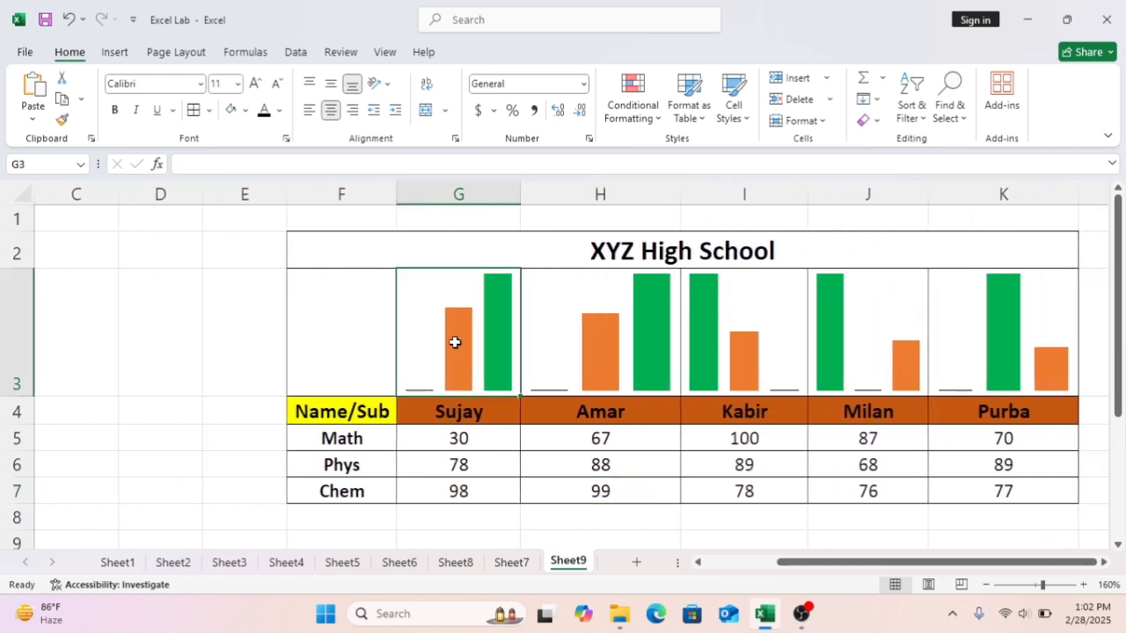
pyautogui.click(113, 52)
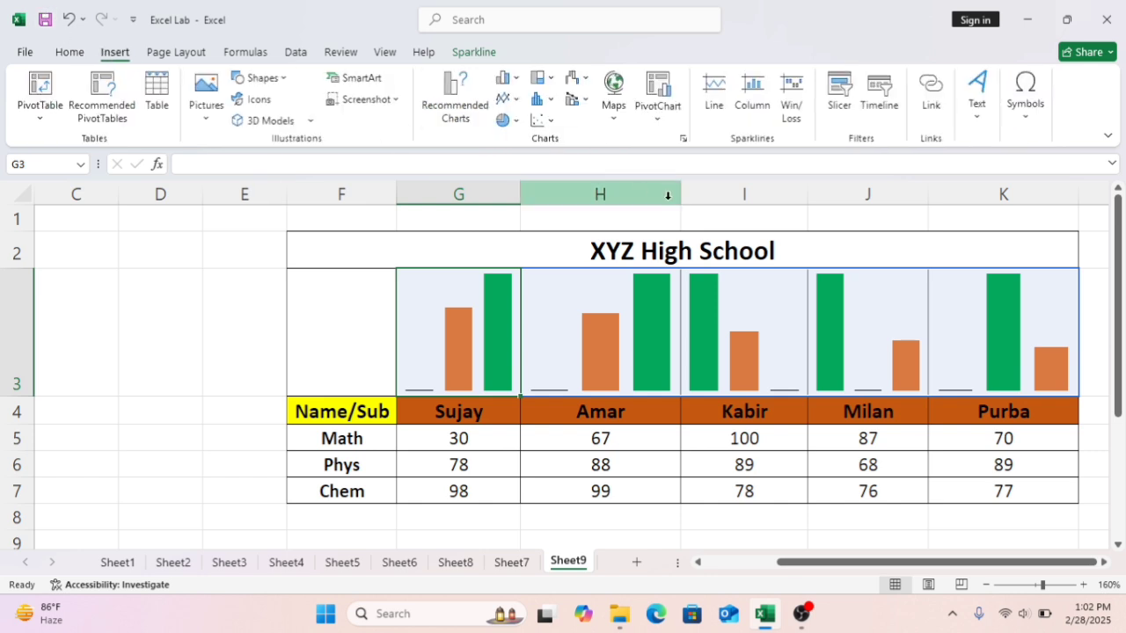
pyautogui.click(792, 96)
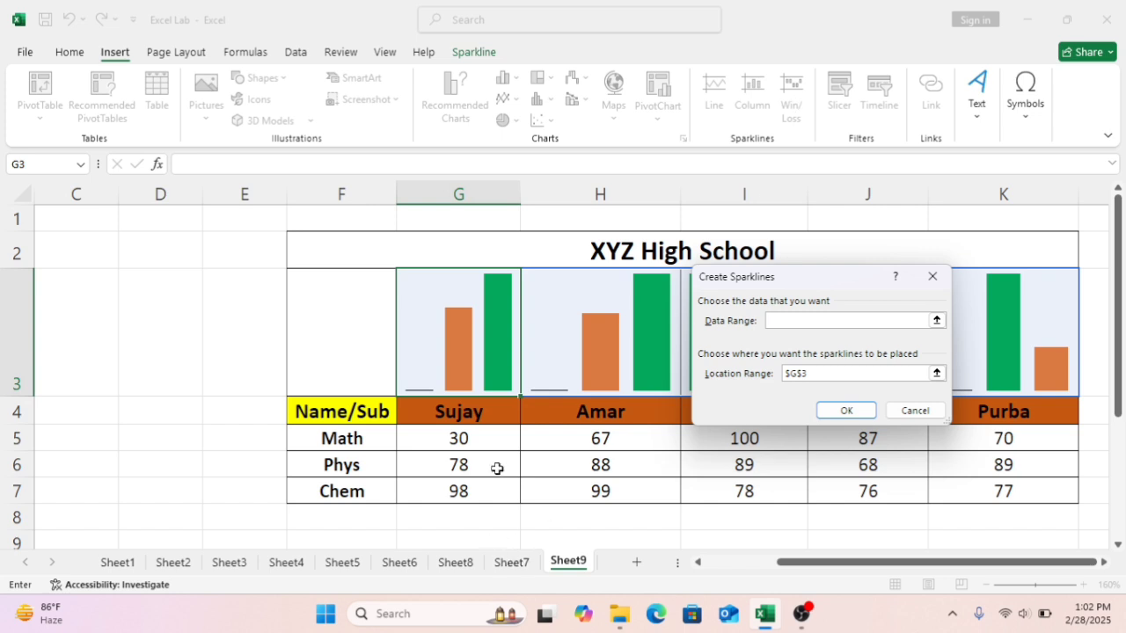
pyautogui.moveTo(495, 435); pyautogui.dragTo(491, 496)
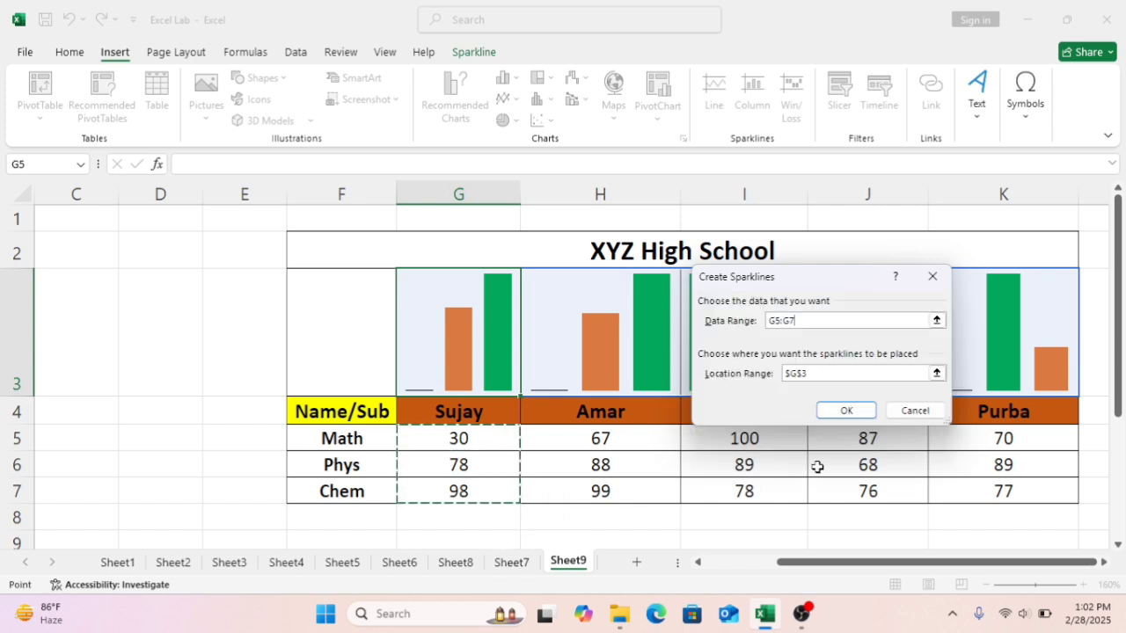
pyautogui.click(483, 335)
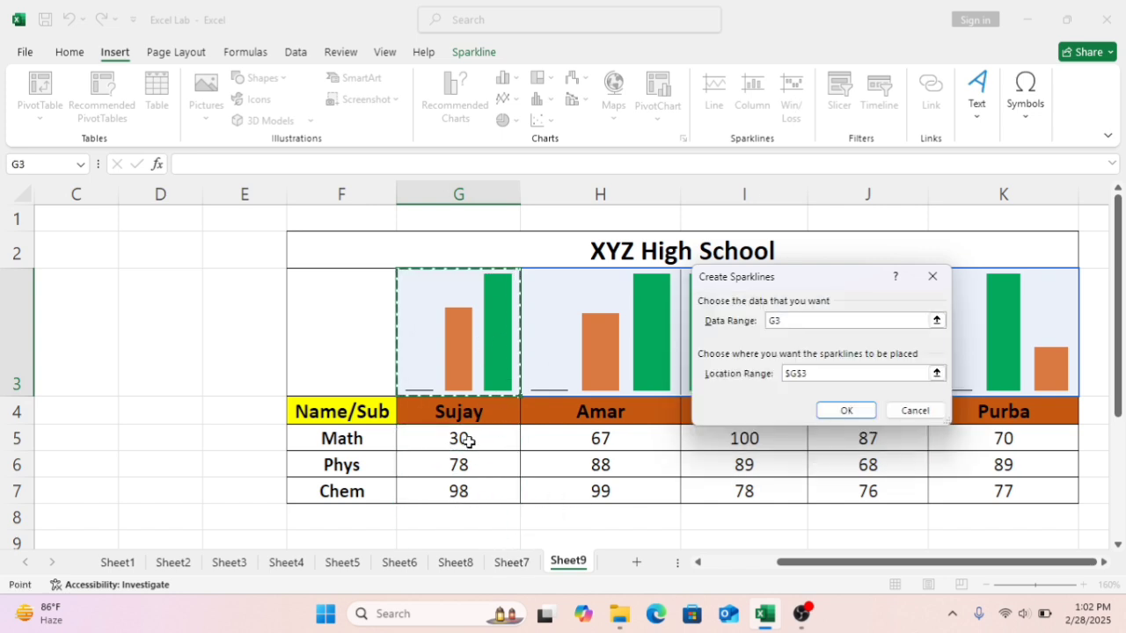
pyautogui.moveTo(467, 440); pyautogui.dragTo(465, 500)
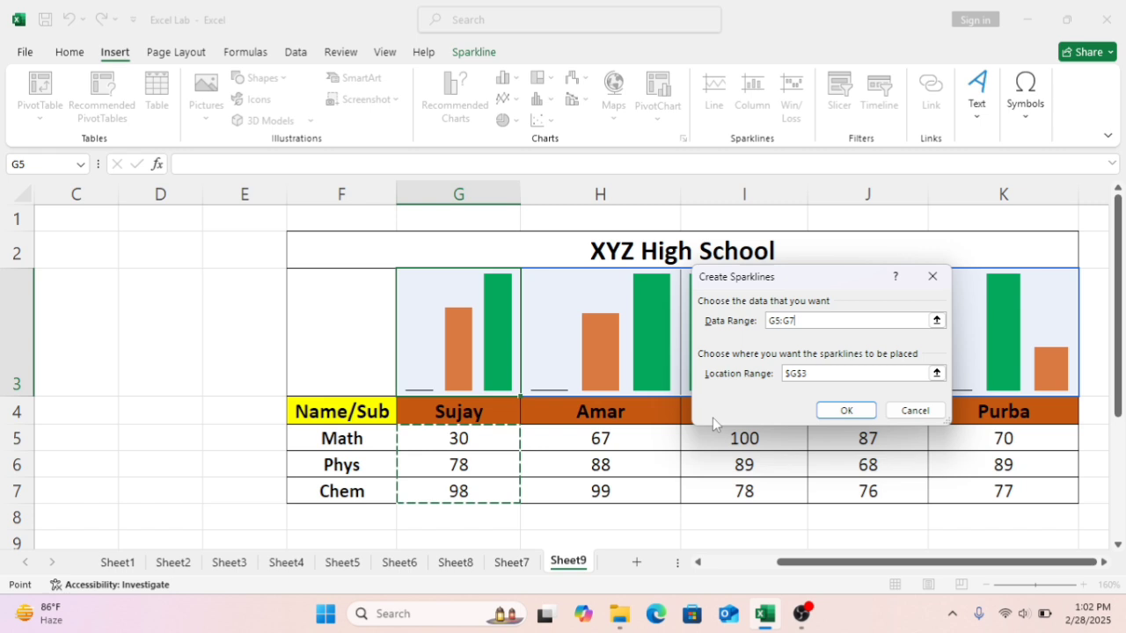
# Set the sparkline's location range to $G$3 and create the win/loss sparkline
pyautogui.click(827, 374)
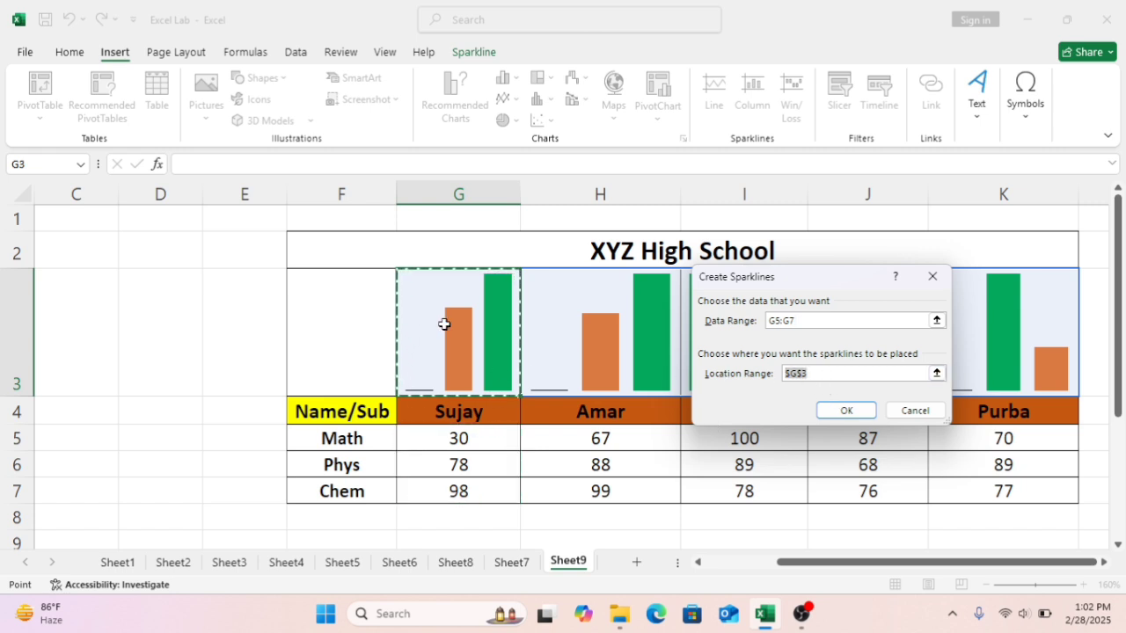
pyautogui.click(446, 325)
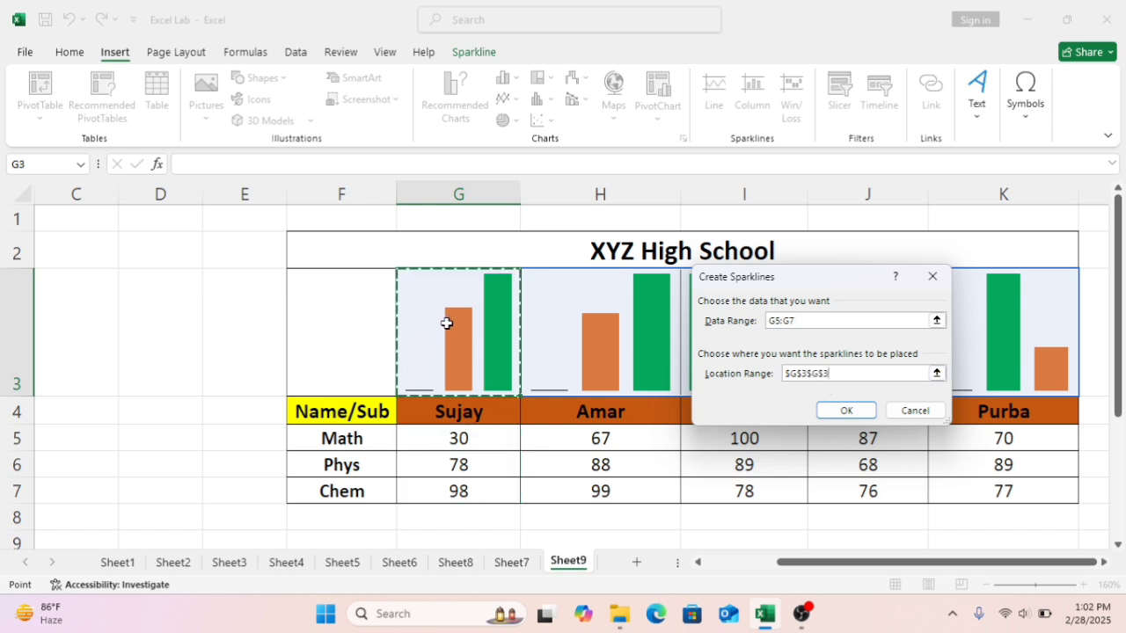
pyautogui.click(848, 413)
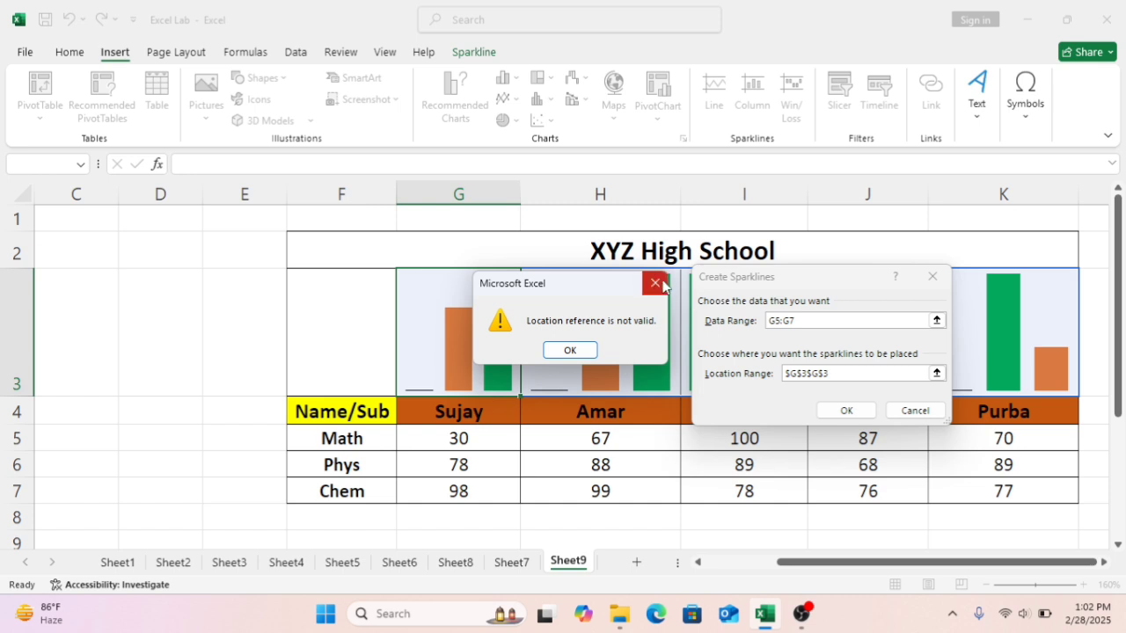
pyautogui.click(655, 282)
pyautogui.press('BackSpace')
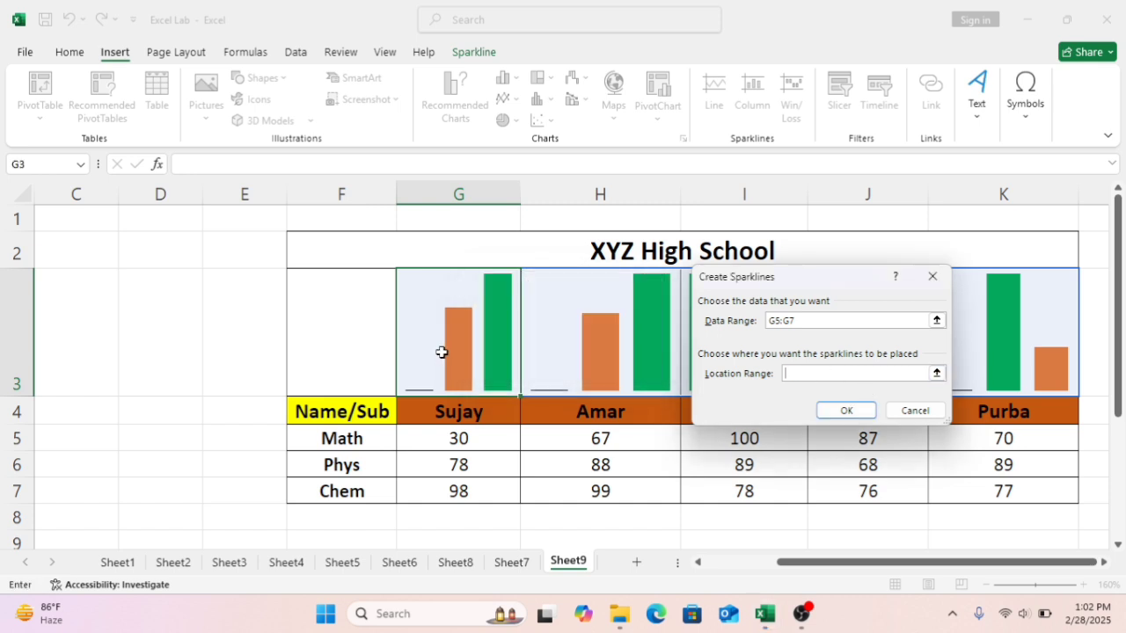
pyautogui.click(445, 332)
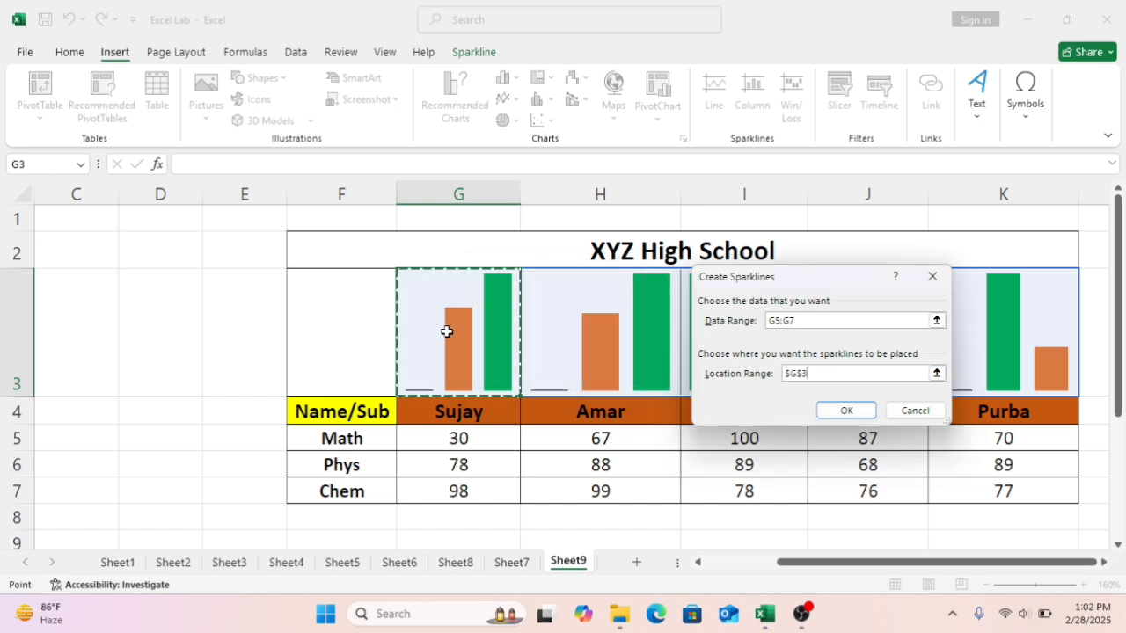
pyautogui.click(840, 412)
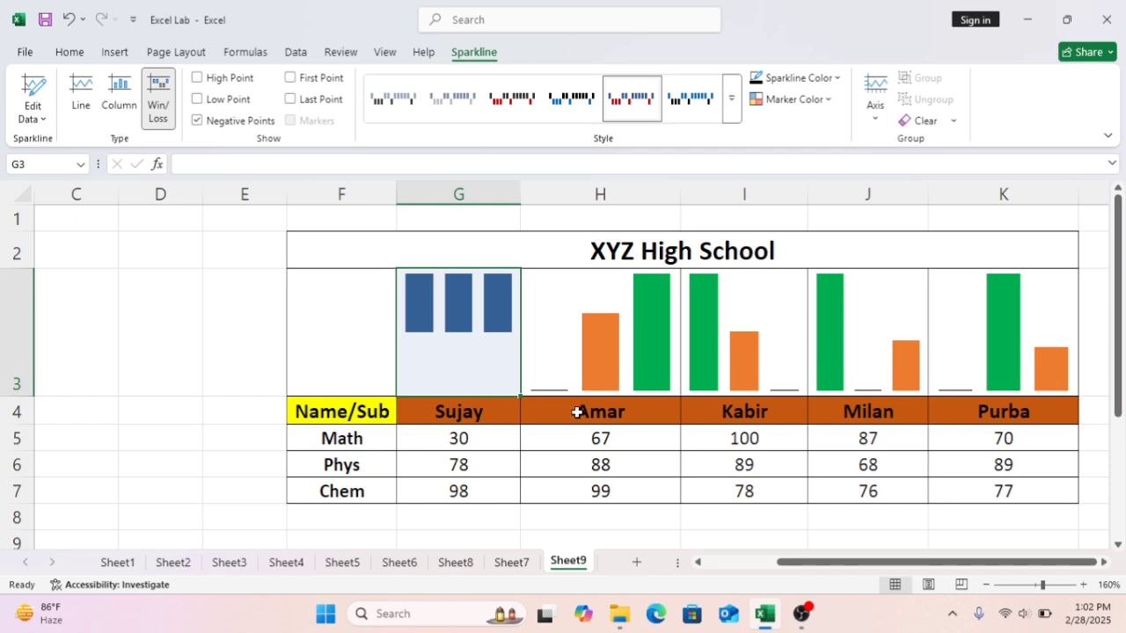
# Set the Phys mark in G6 to -50
pyautogui.click(484, 466)
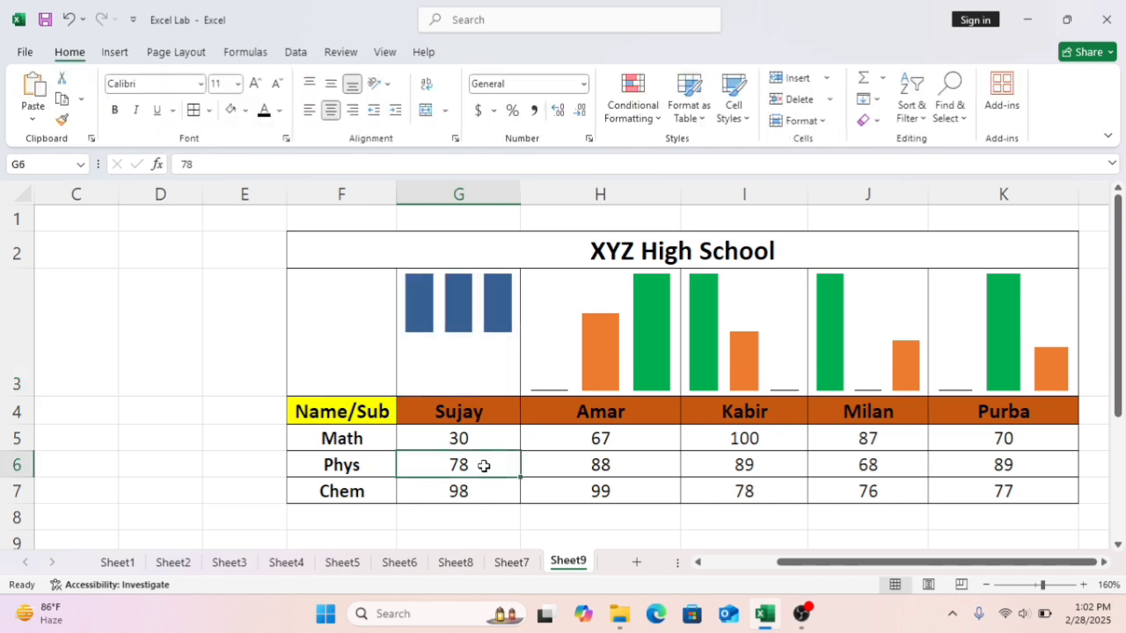
pyautogui.press('BackSpace')
pyautogui.write('-')
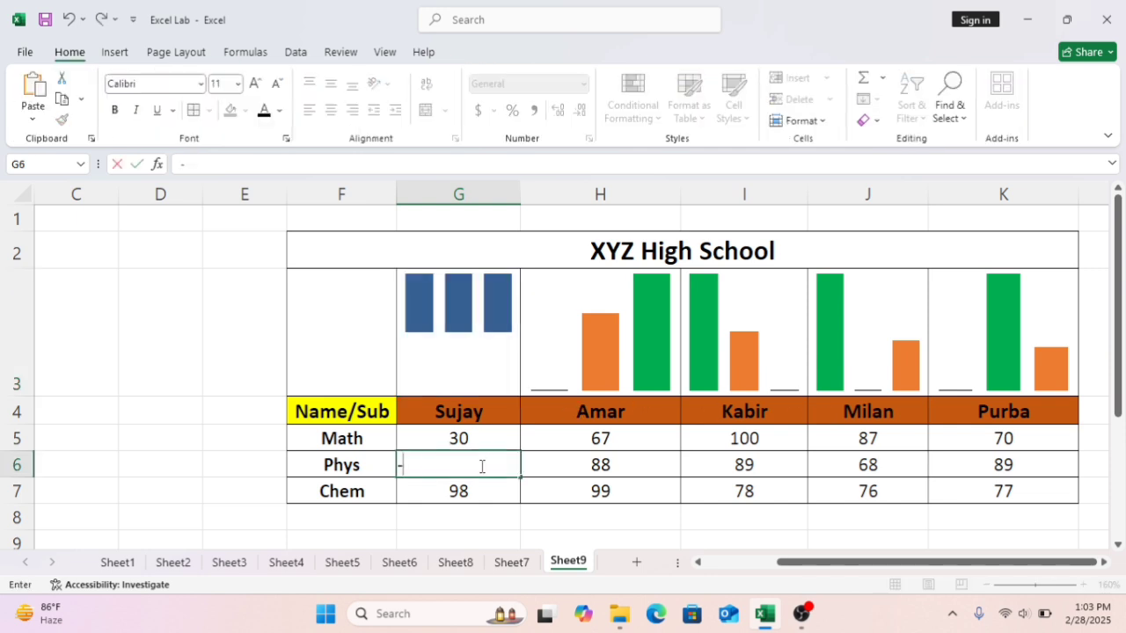
pyautogui.write('50')
pyautogui.press('Return')
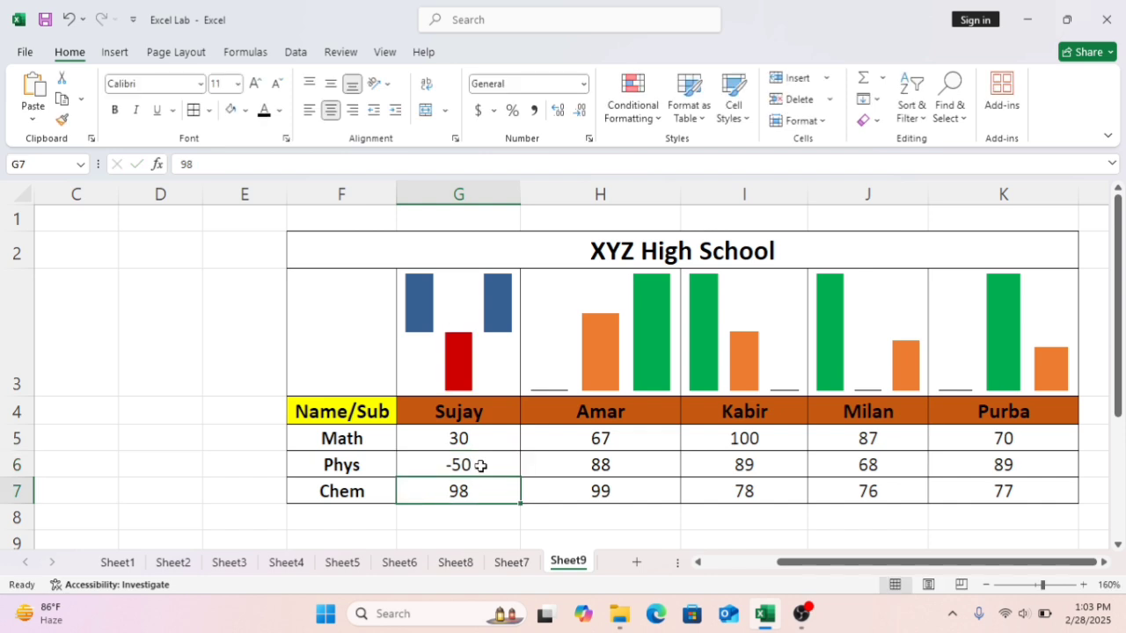
pyautogui.click(465, 345)
pyautogui.moveTo(519, 398); pyautogui.dragTo(490, 355)
pyautogui.moveTo(1024, 365); pyautogui.dragTo(454, 328)
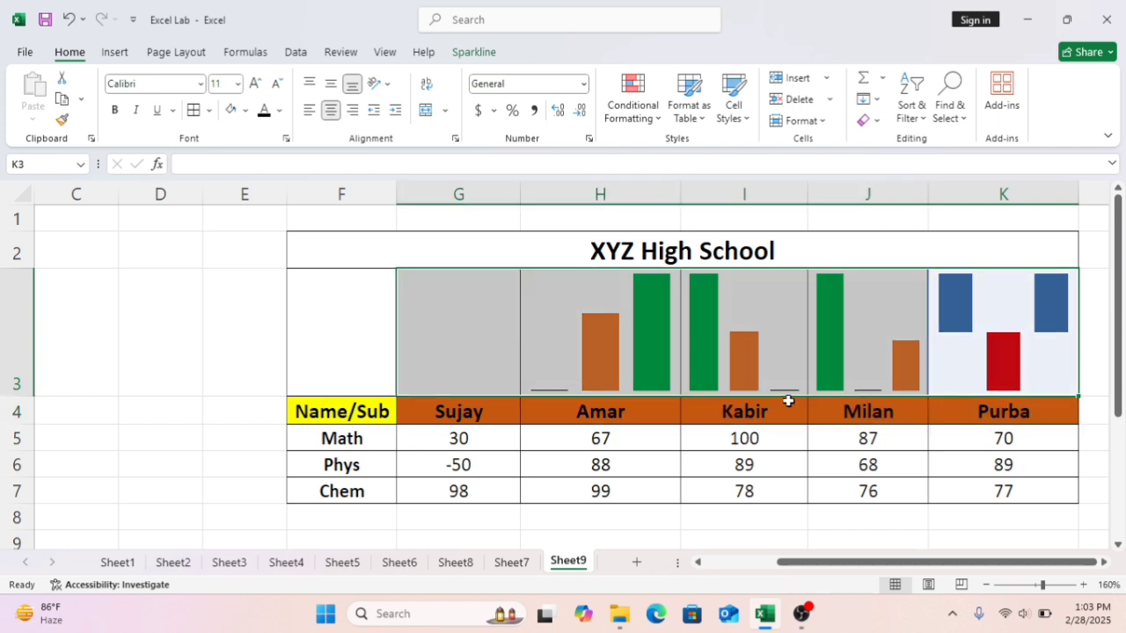
pyautogui.hotkey('ctrl', 'z')
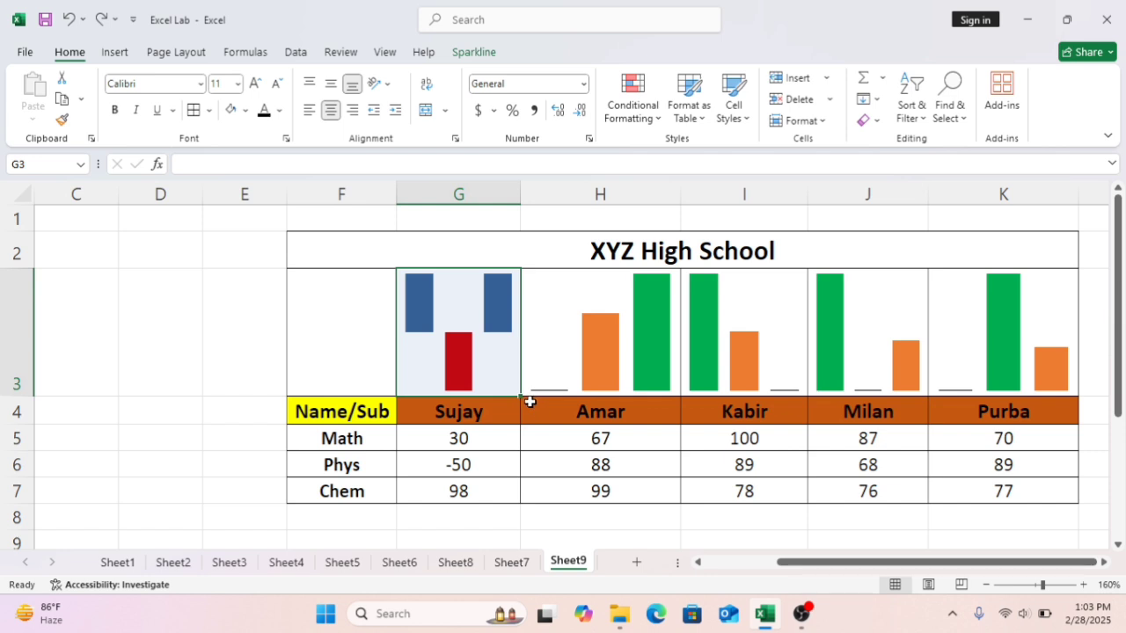
# Fill the win/loss sparkline from G3 across H3:K3
pyautogui.moveTo(521, 398); pyautogui.dragTo(1010, 390)
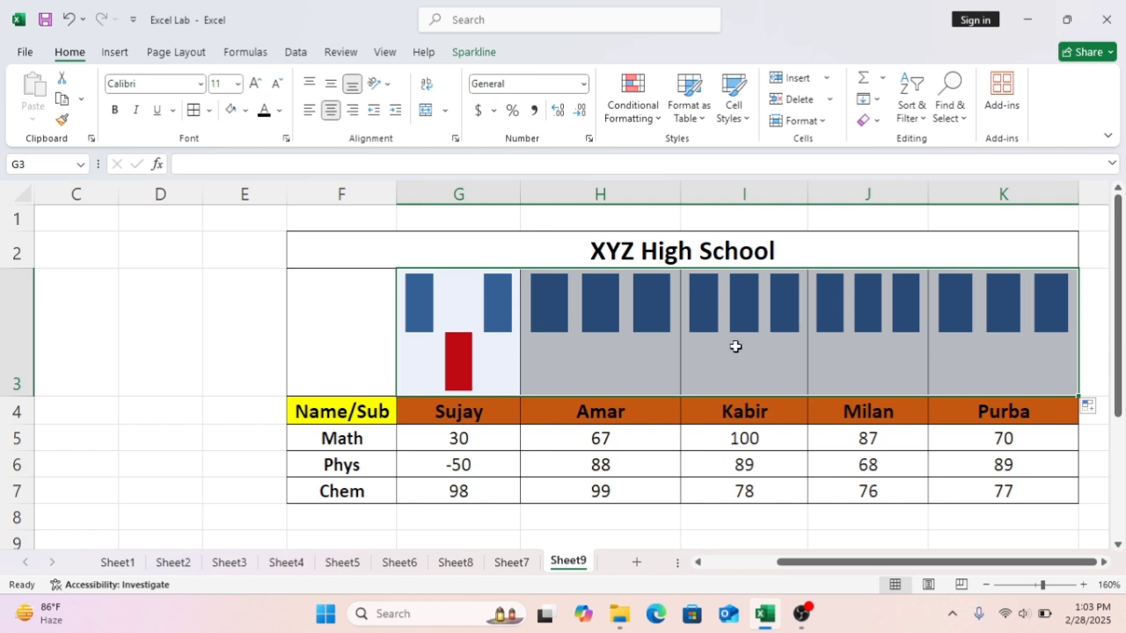
pyautogui.click(833, 326)
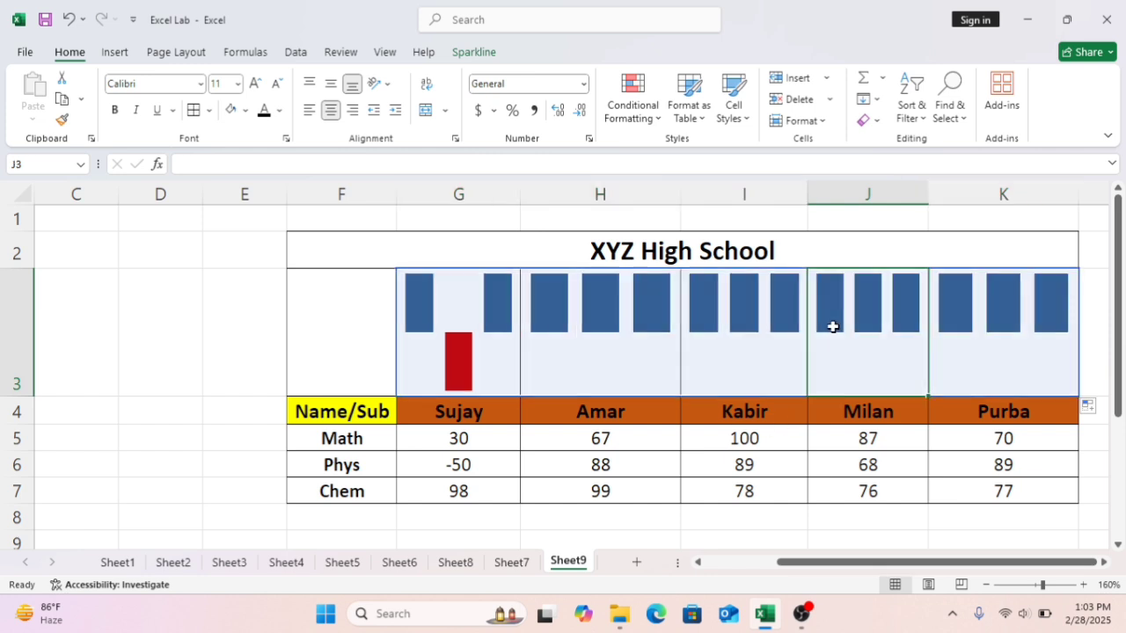
# Set the Phys mark in J6 to -70
pyautogui.click(886, 467)
pyautogui.press('BackSpace')
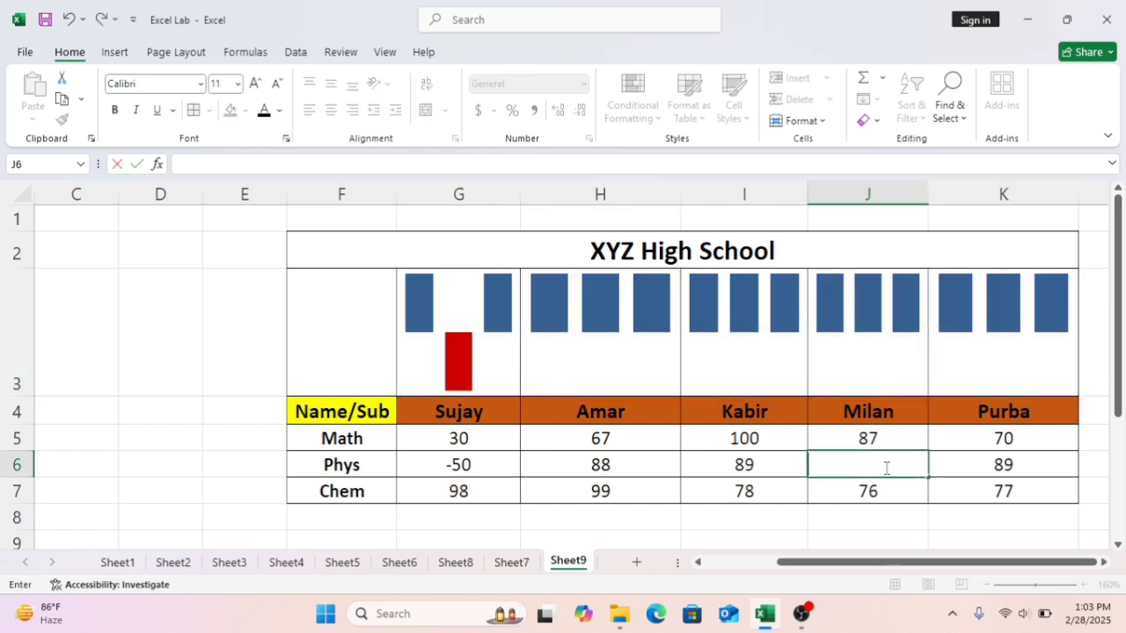
pyautogui.write('-70')
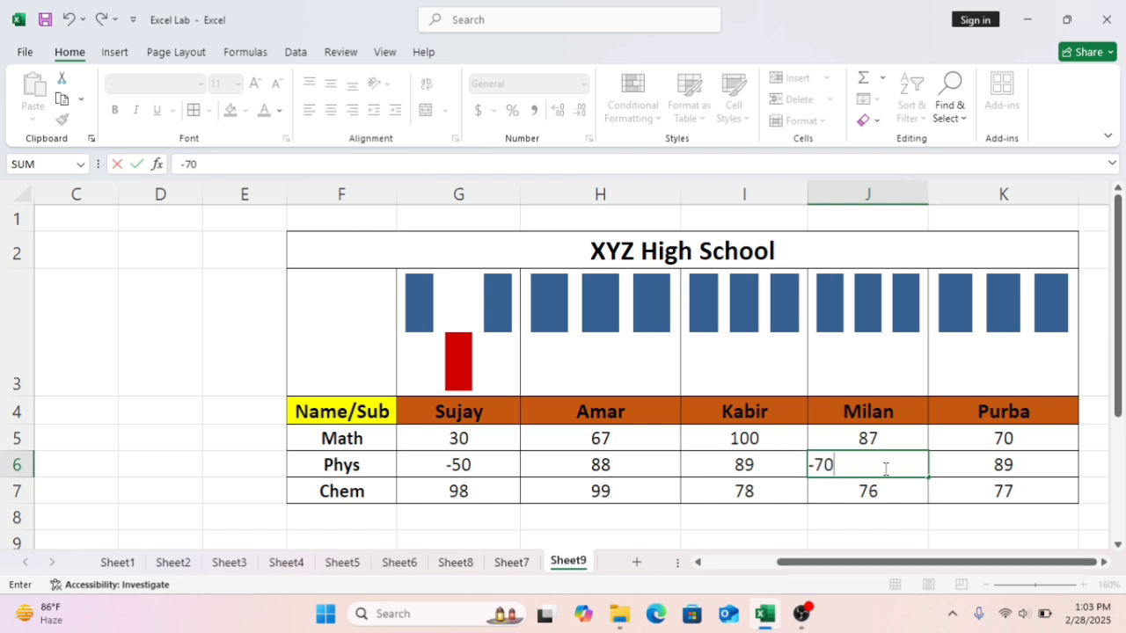
pyautogui.press('Return')
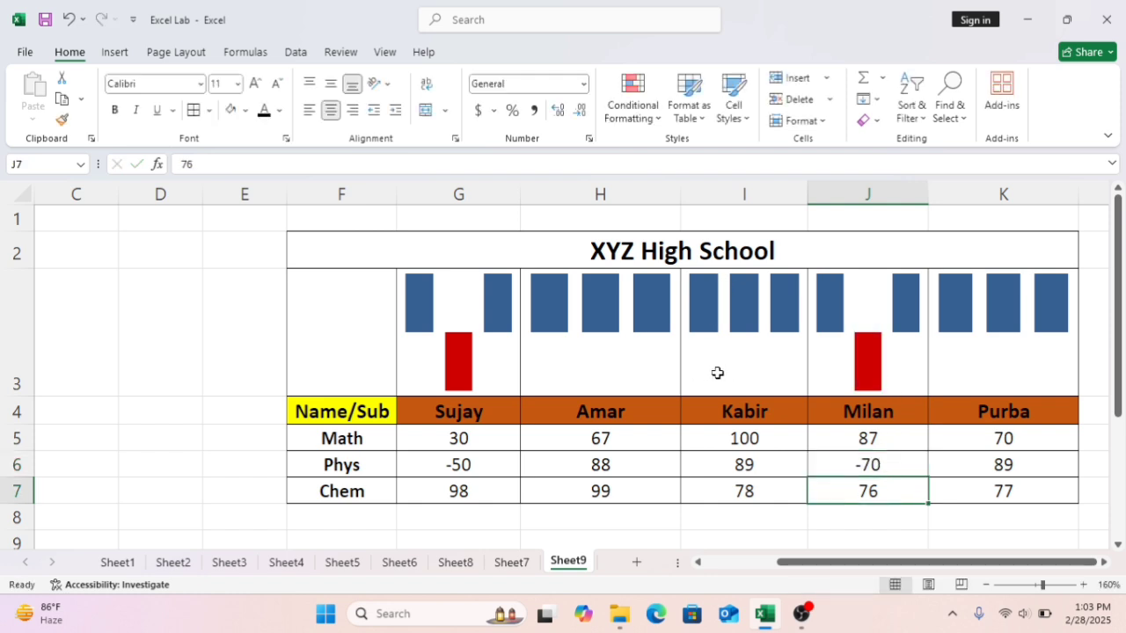
# Replace the sparkline in G3 with a column sparkline based on G5:G7 and fill it across to K3
pyautogui.click(501, 358)
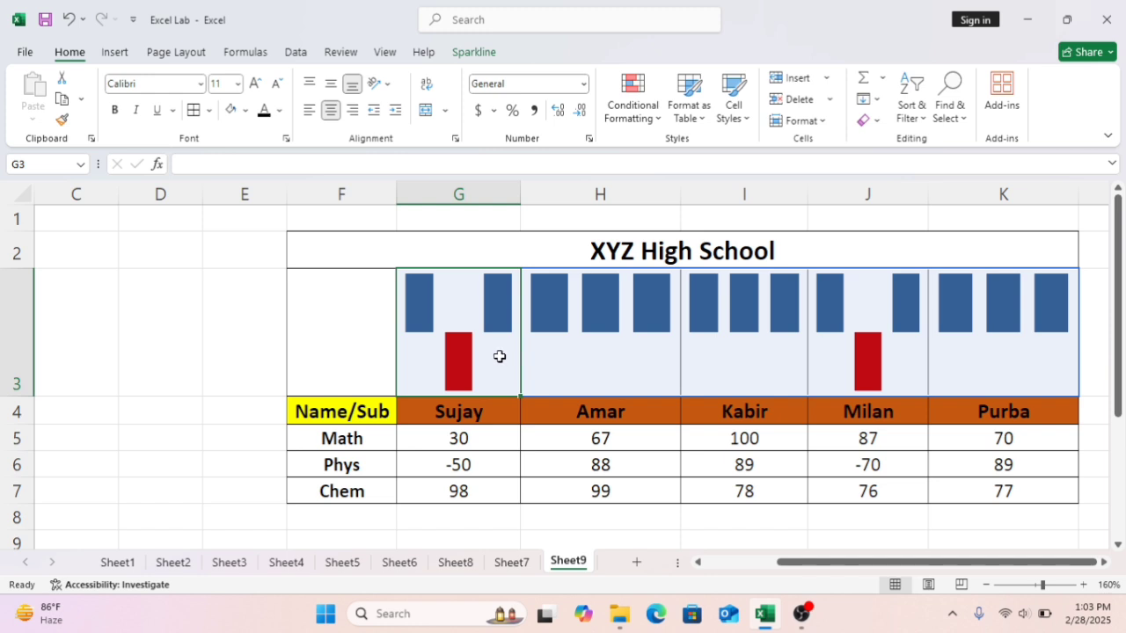
pyautogui.click(115, 52)
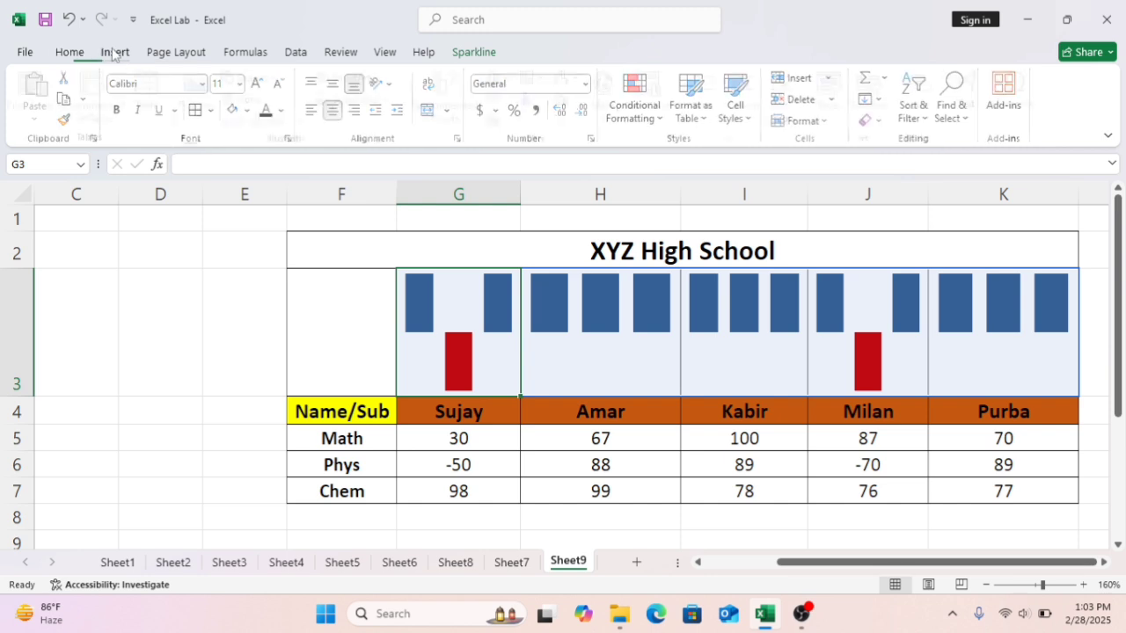
pyautogui.click(767, 88)
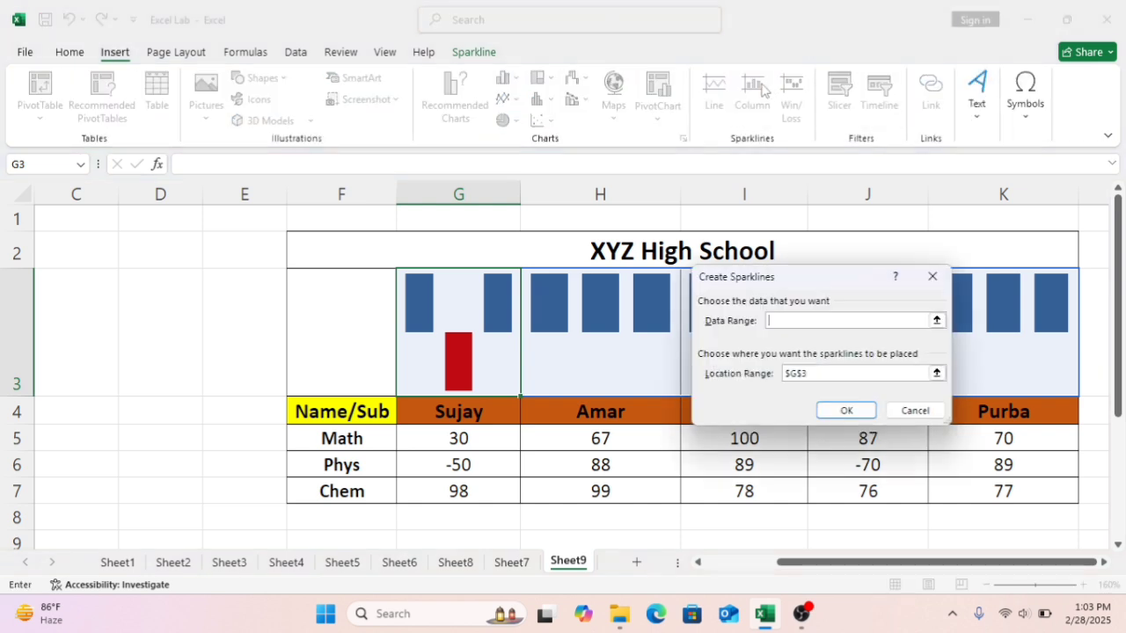
pyautogui.moveTo(490, 445); pyautogui.dragTo(495, 495)
pyautogui.click(853, 373)
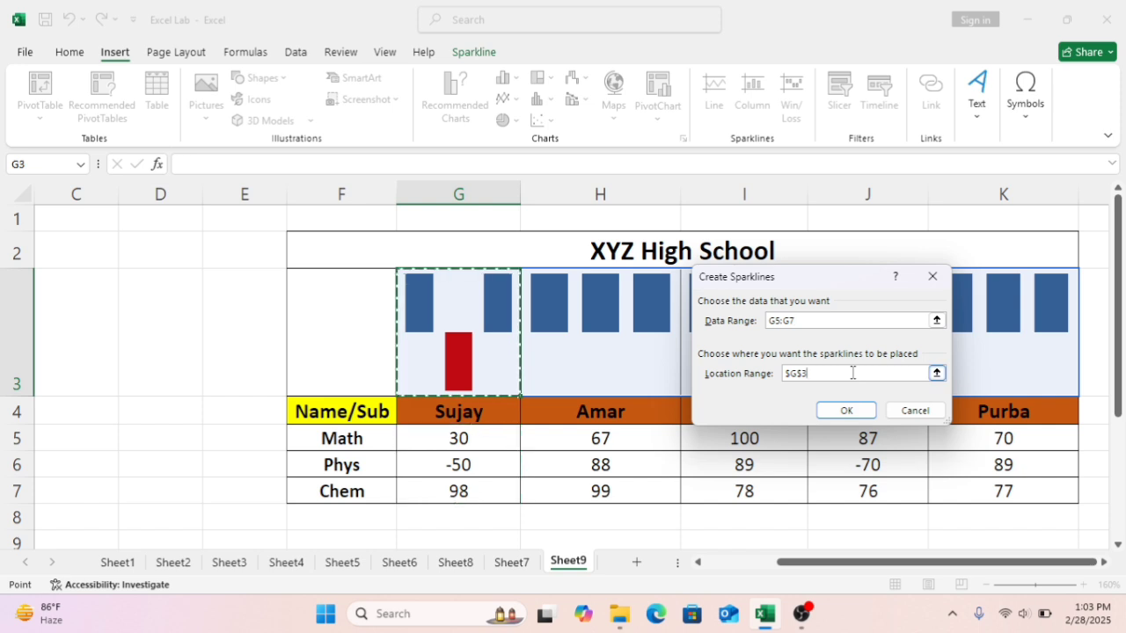
pyautogui.press('BackSpace')
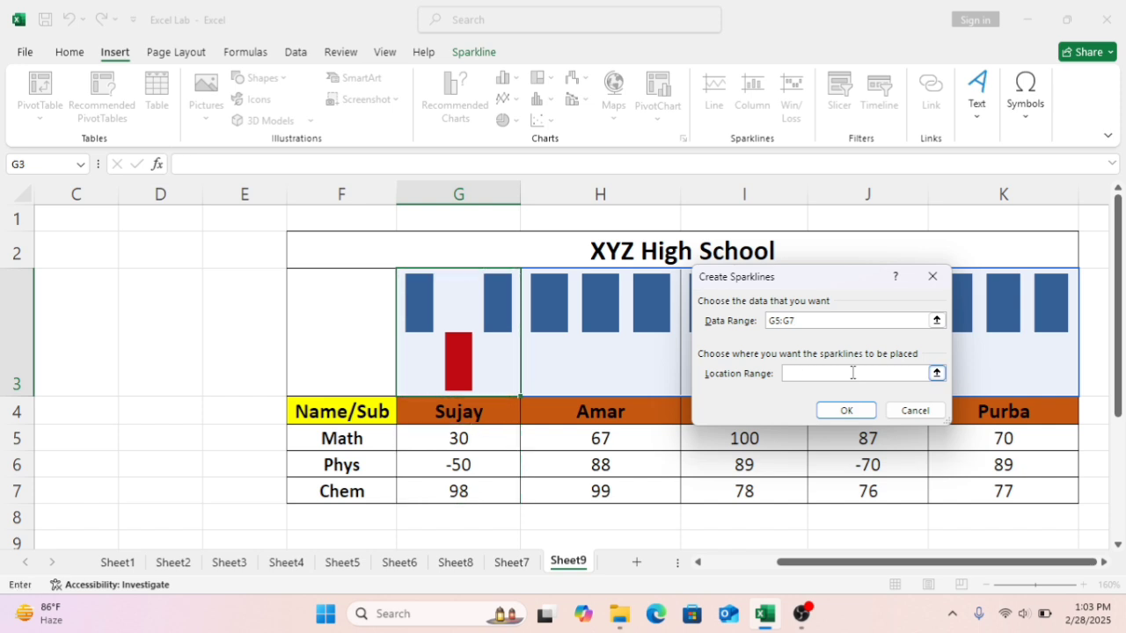
pyautogui.click(455, 317)
pyautogui.click(845, 412)
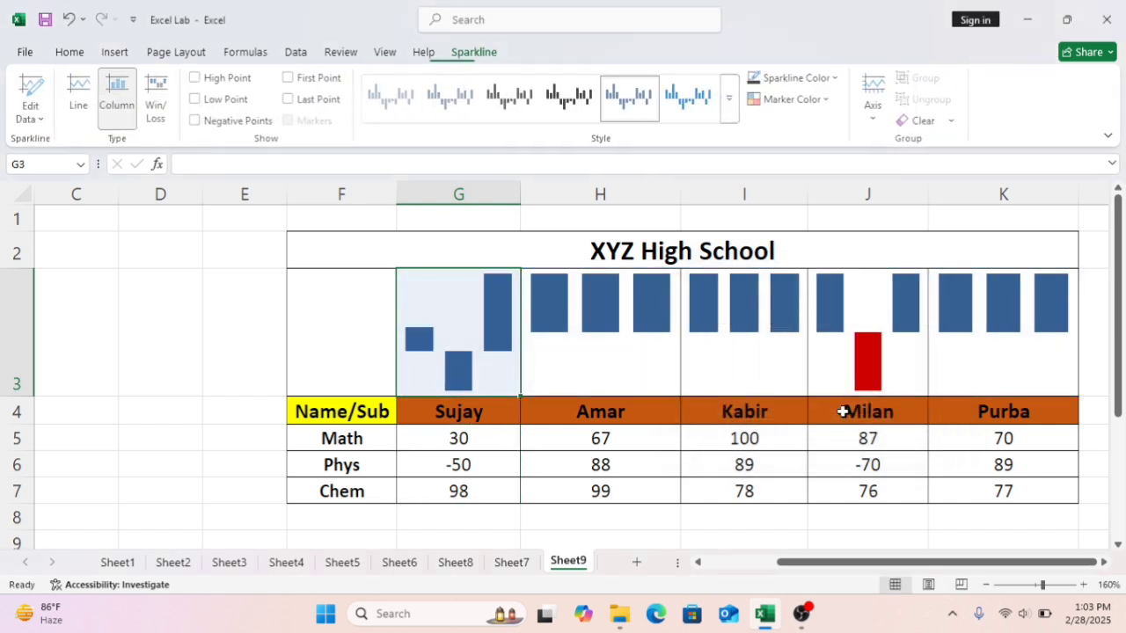
pyautogui.moveTo(528, 397); pyautogui.dragTo(1046, 393)
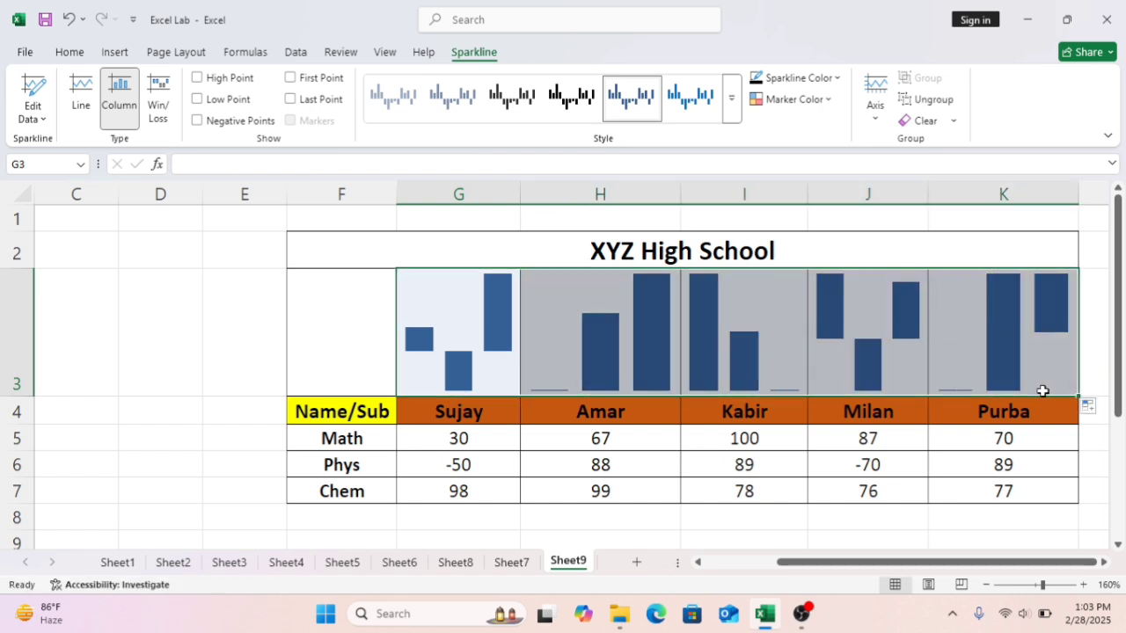
# Colour the low points and high points of the column sparklines in G3:K3 standard green
pyautogui.click(827, 99)
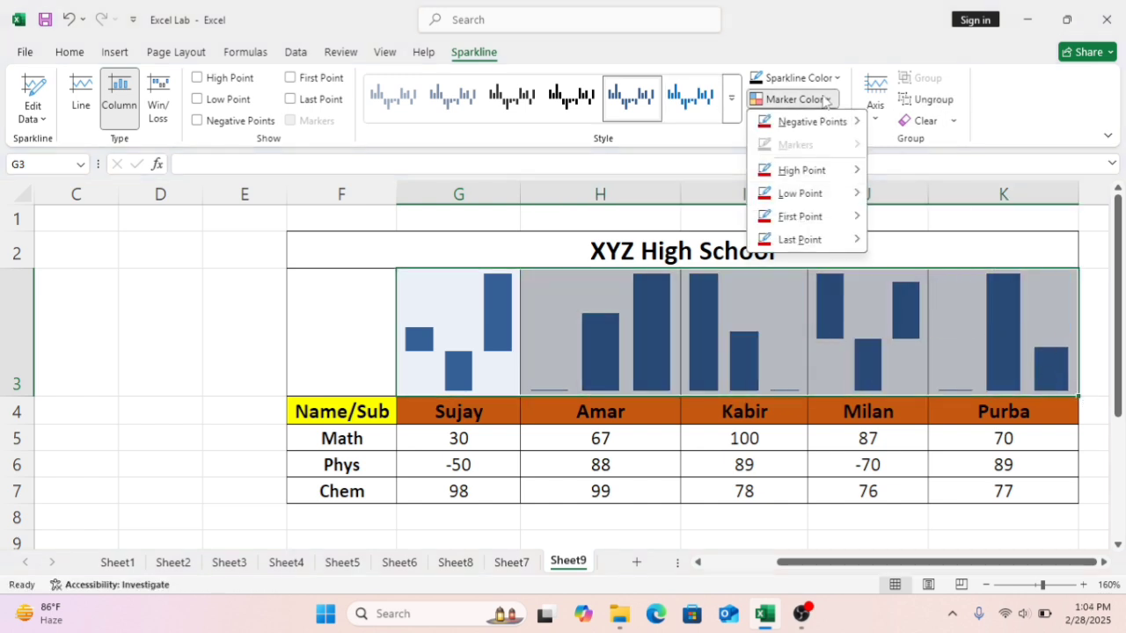
pyautogui.moveTo(801, 193)
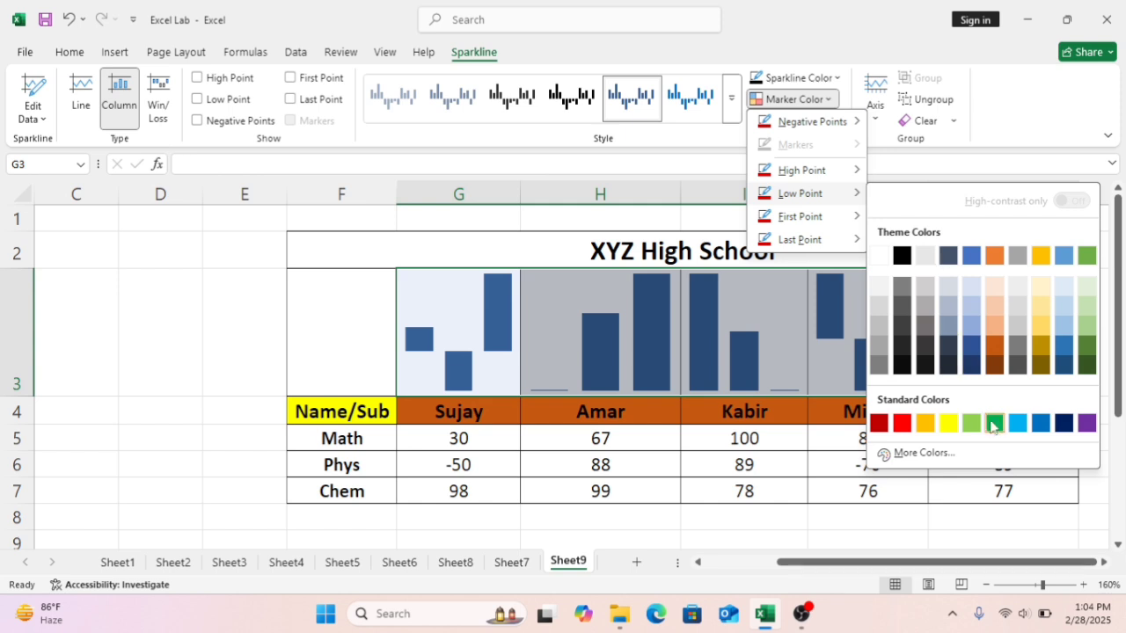
pyautogui.click(995, 424)
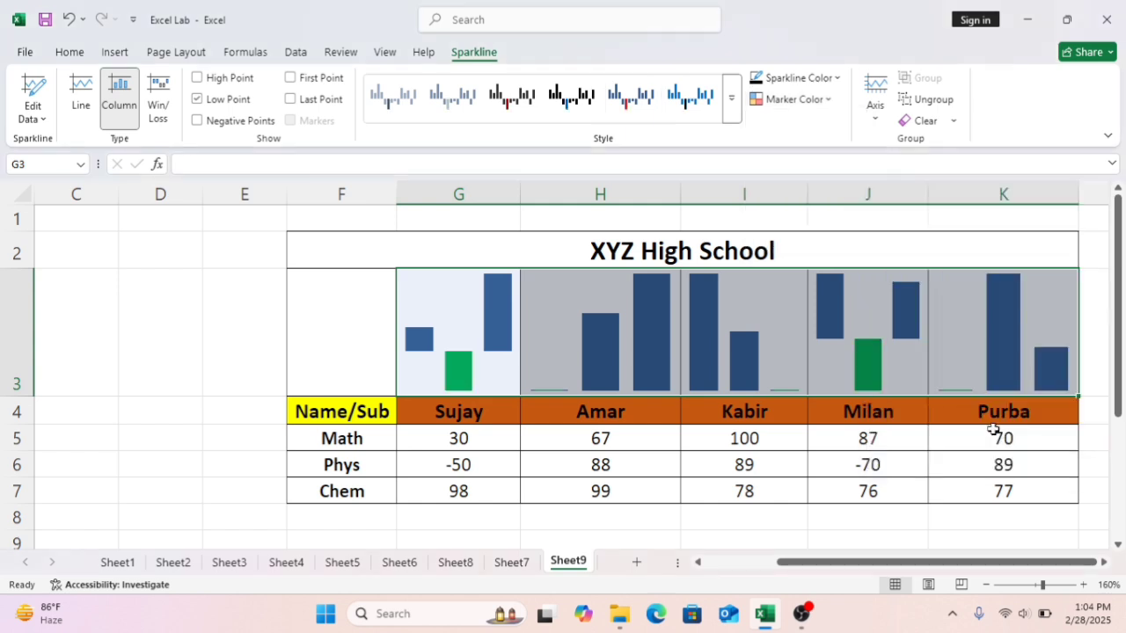
pyautogui.click(825, 99)
pyautogui.moveTo(832, 170)
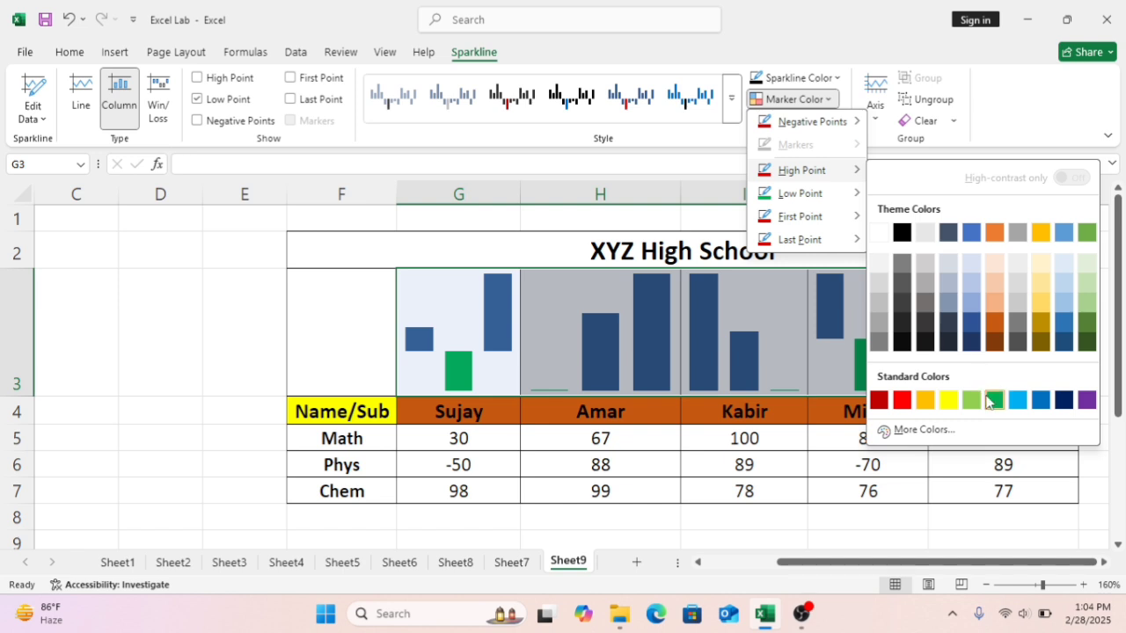
pyautogui.click(994, 401)
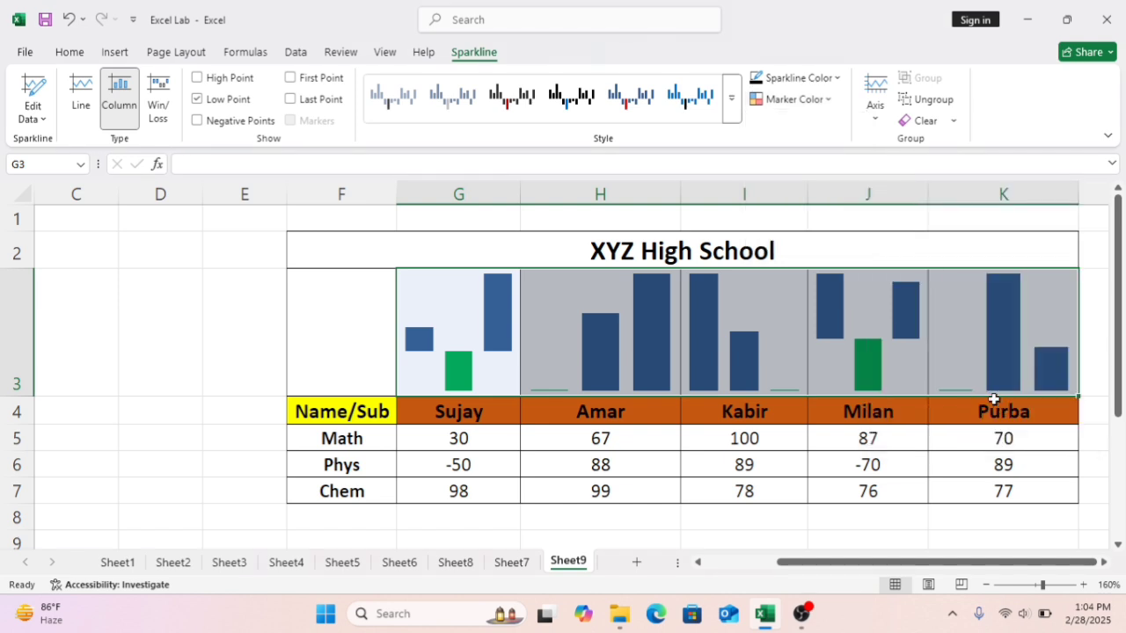
# Change the low point colour of the column sparklines in G3:K3 to standard red
pyautogui.click(825, 100)
pyautogui.moveTo(829, 195)
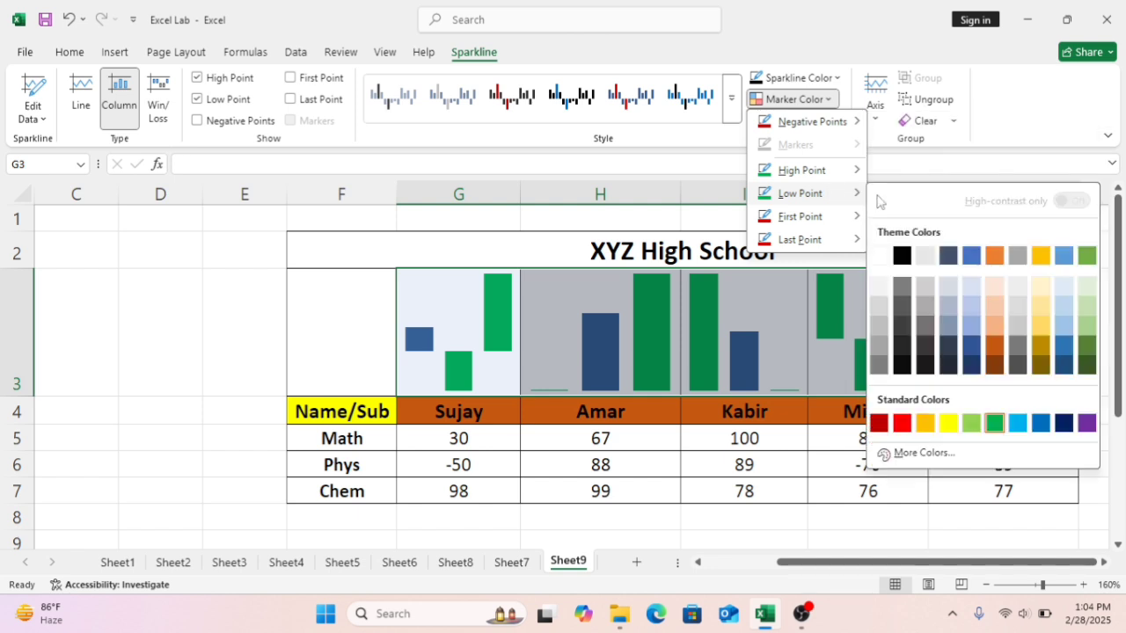
pyautogui.click(902, 423)
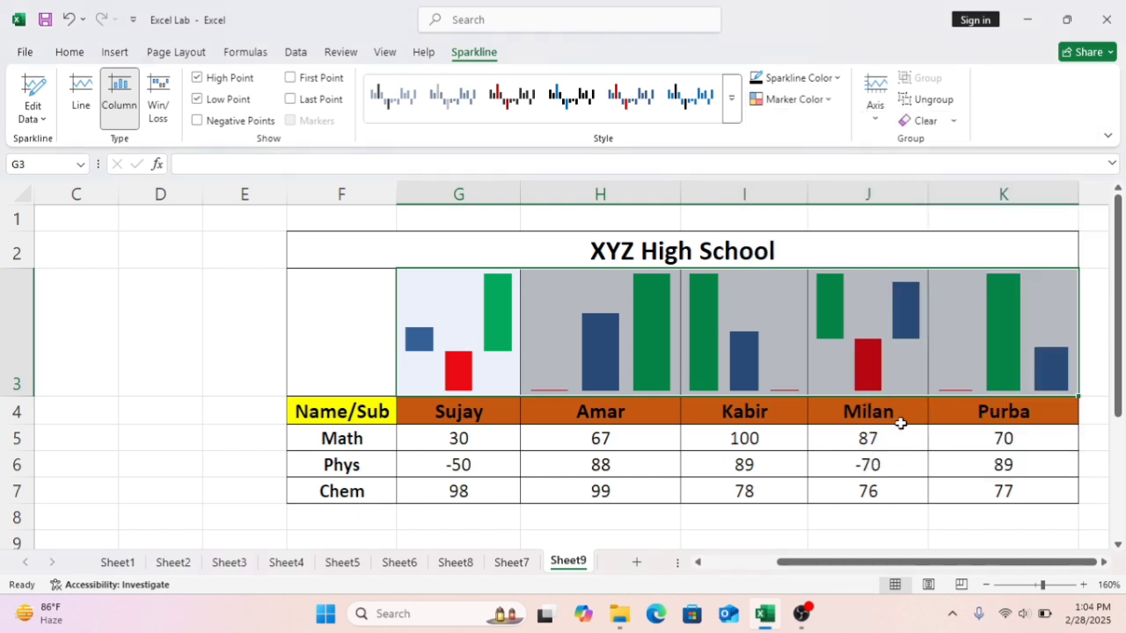
pyautogui.click(767, 441)
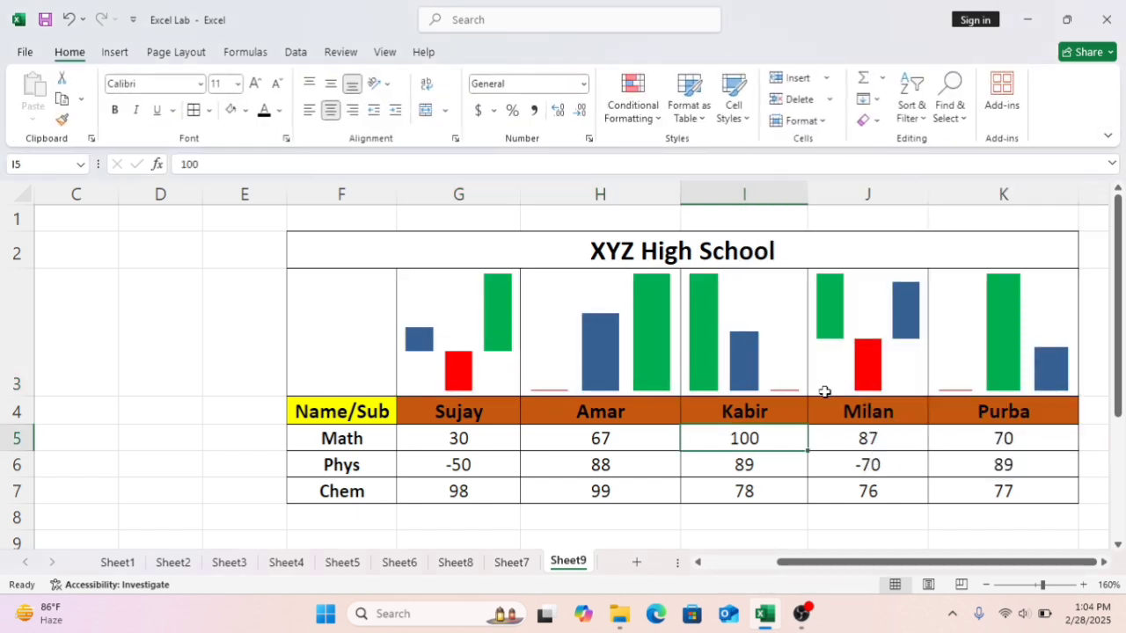
# Set the Phys marks to 59 in J6 and 46 in G6
pyautogui.click(861, 466)
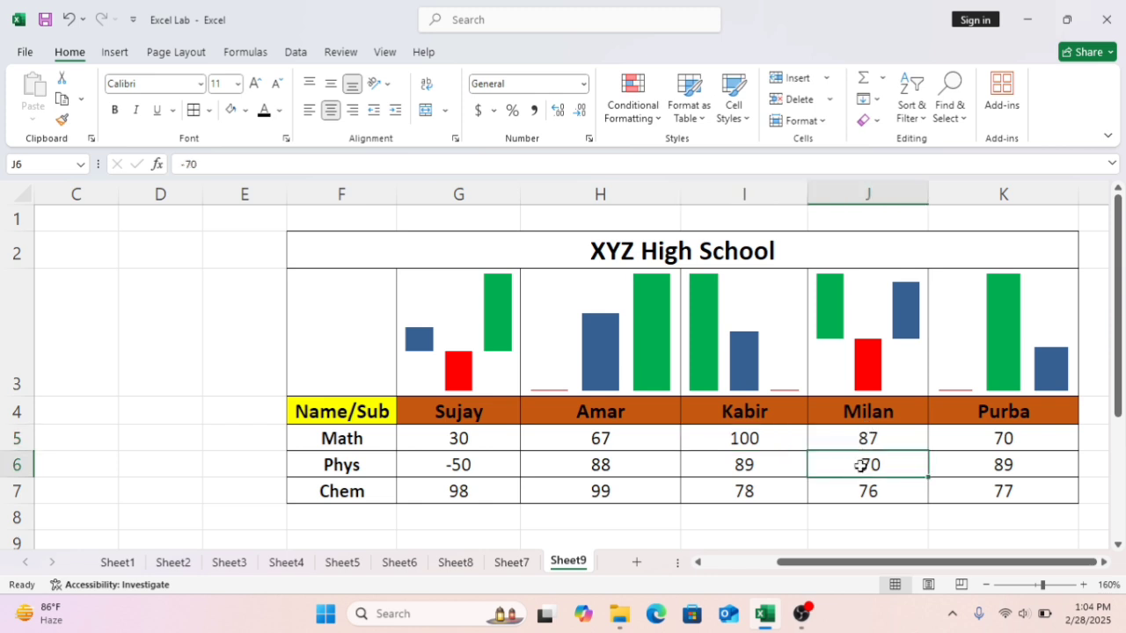
pyautogui.write('59')
pyautogui.press('Return')
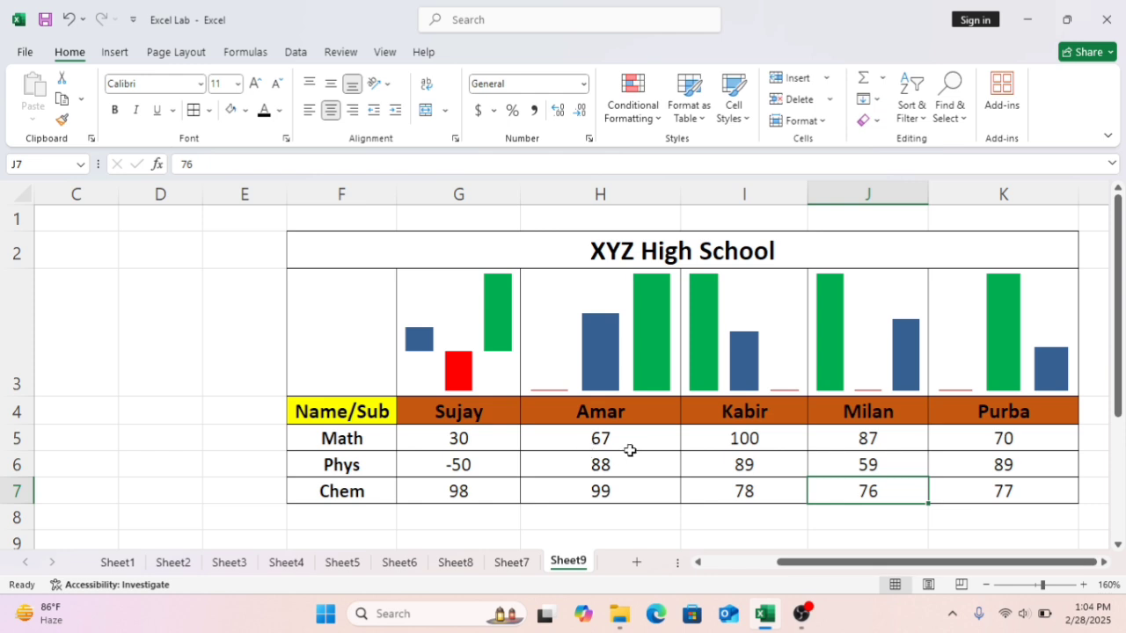
pyautogui.click(458, 455)
pyautogui.write('46')
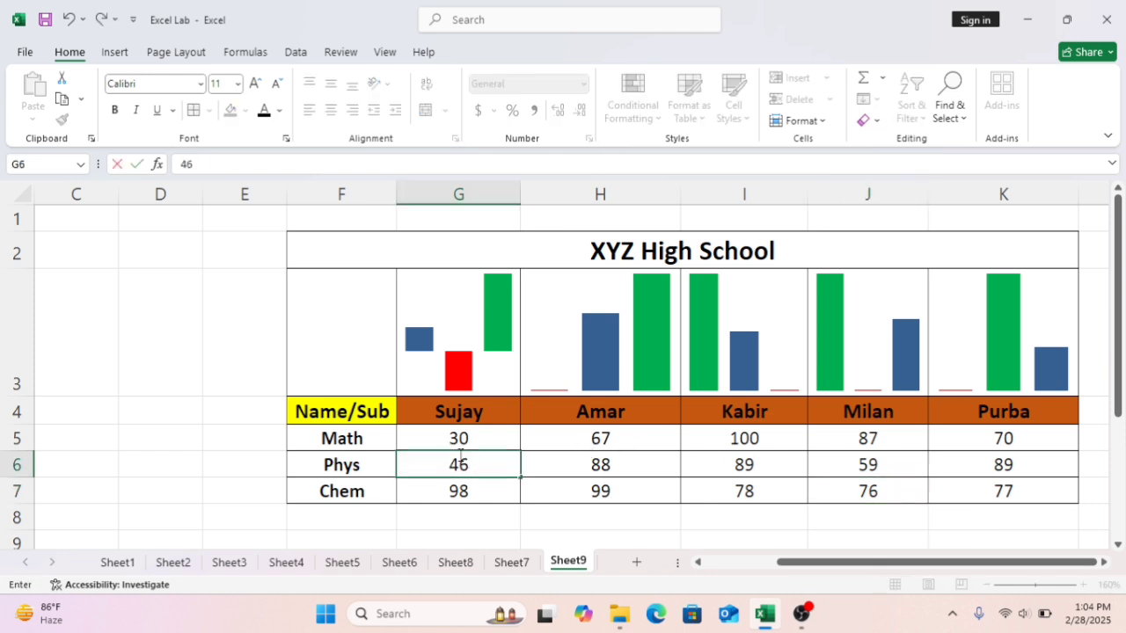
pyautogui.press('Return')
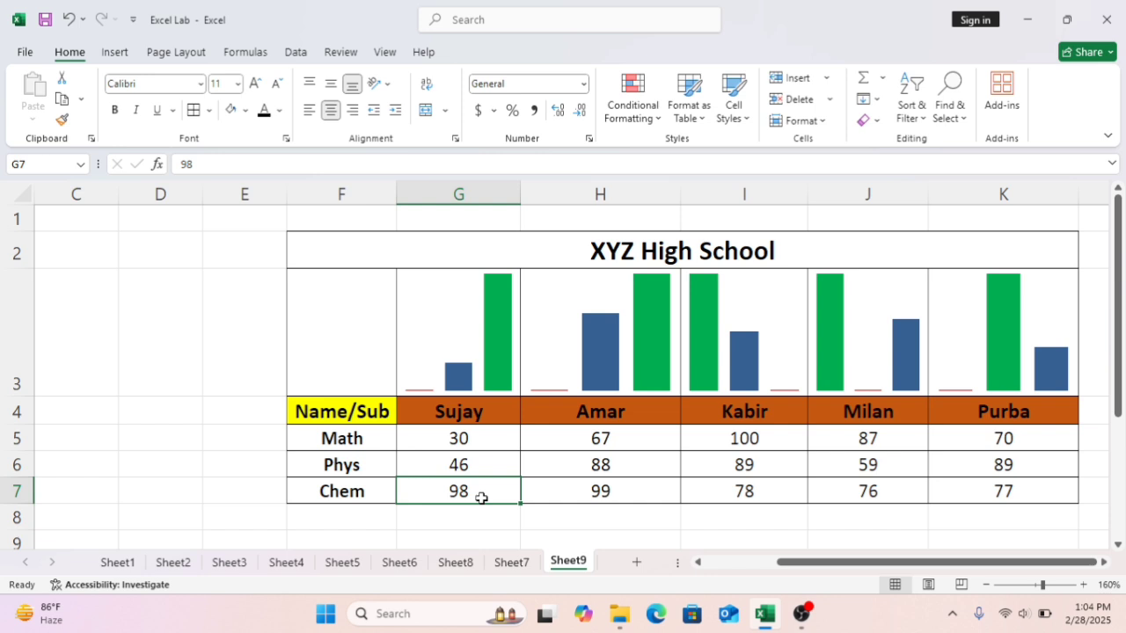
pyautogui.click(113, 58)
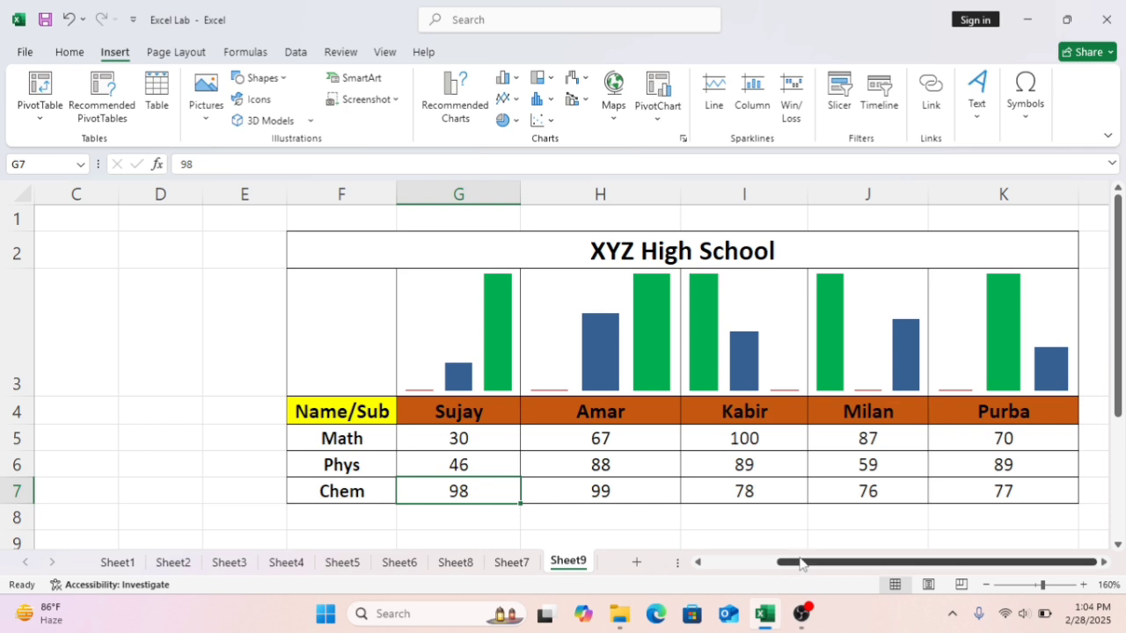
pyautogui.moveTo(800, 563); pyautogui.dragTo(838, 567)
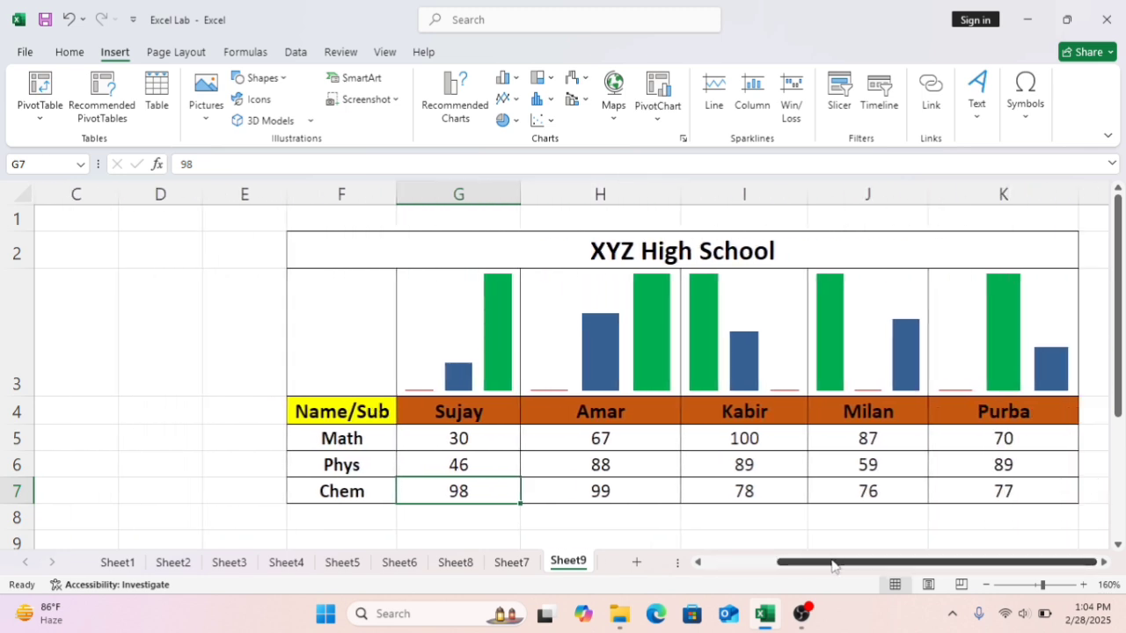